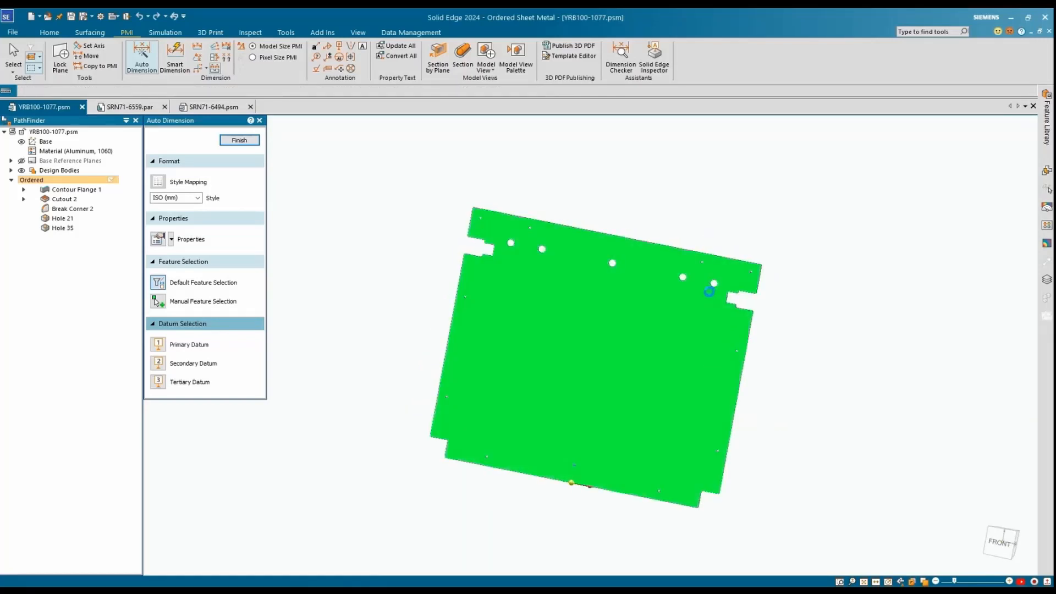
Switch to the SRN71-6559.par document.
scroll(725, 299, up, 8)
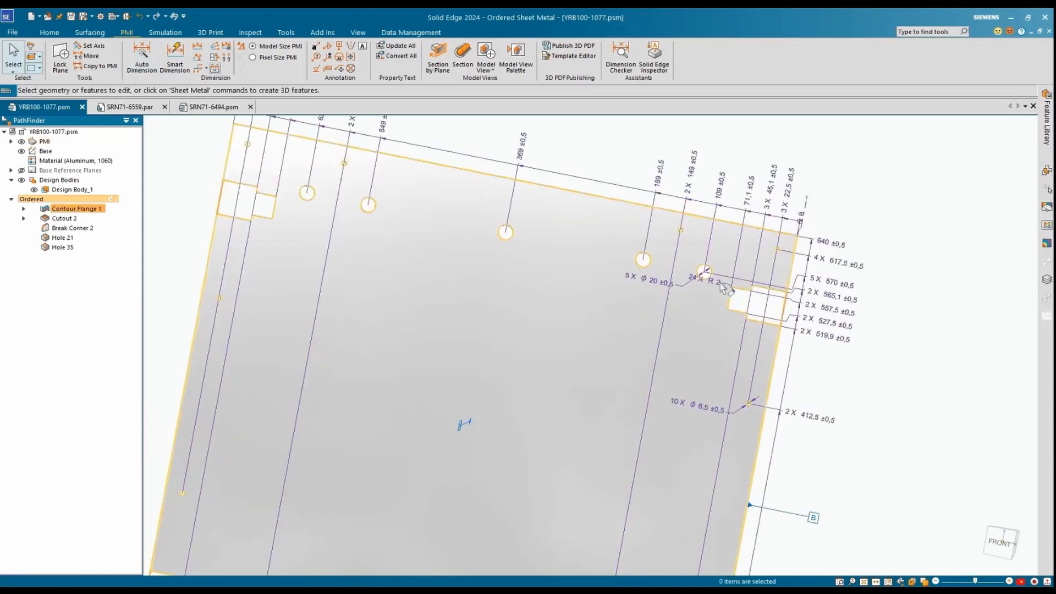
middle_drag(677, 298, 663, 297)
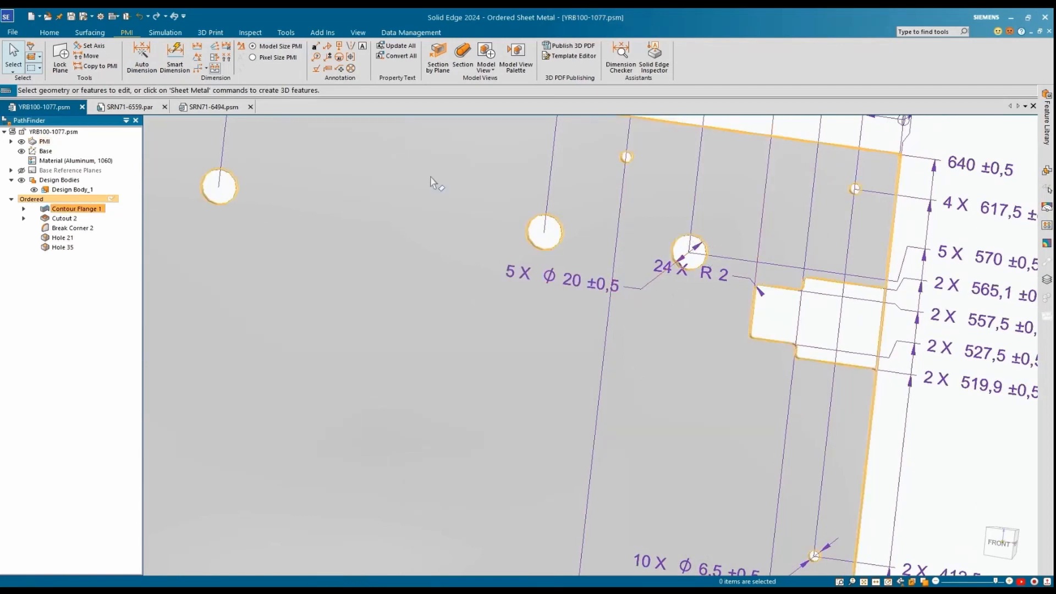
click(132, 108)
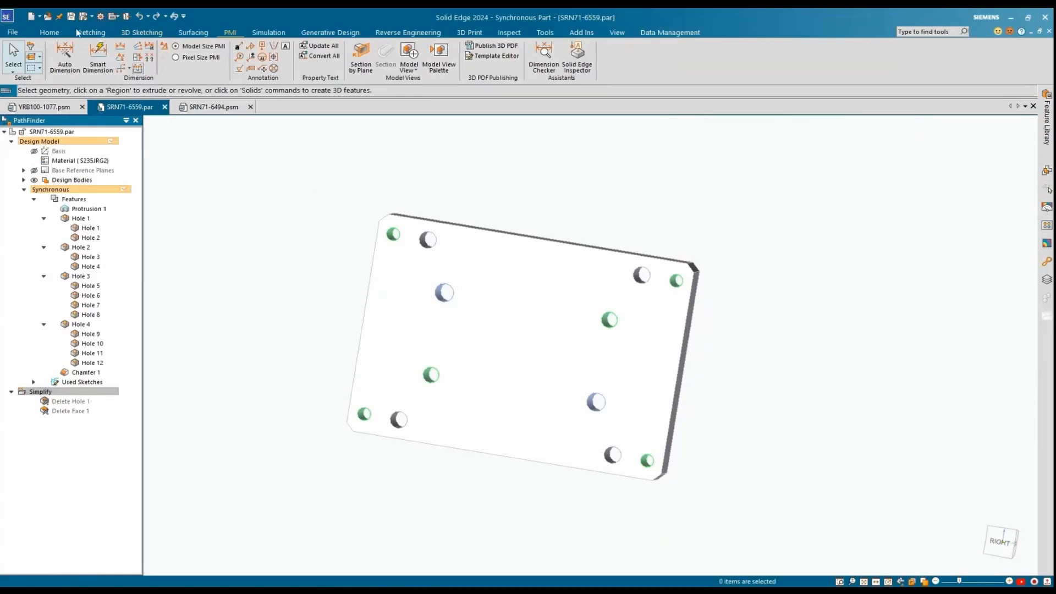
Try auto-dimensioning the plate with ordinate dimensions from its large front face and perpendicular edge faces, and undo the result.
click(64, 64)
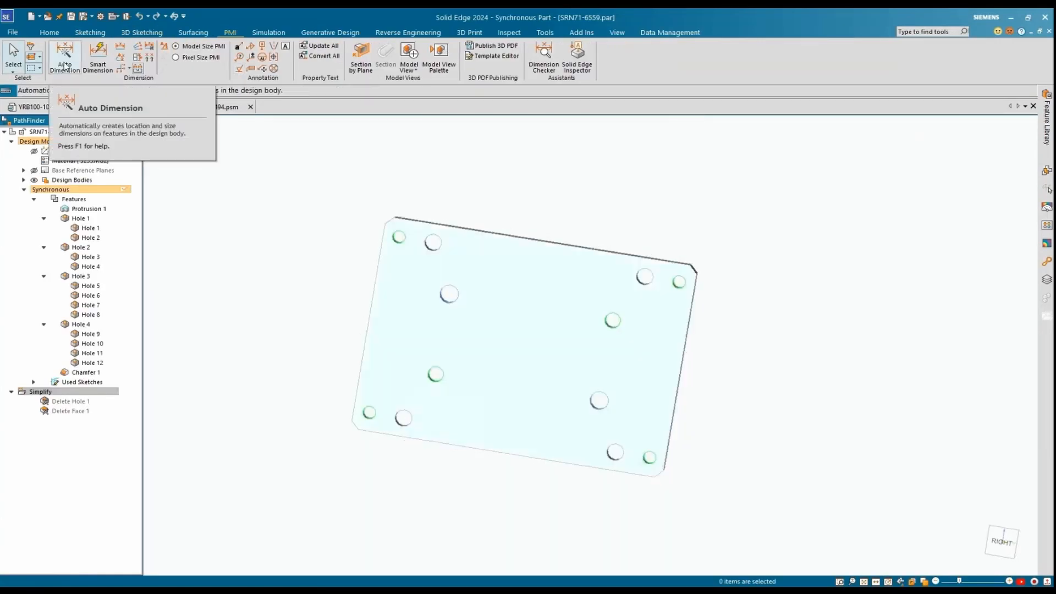
click(65, 66)
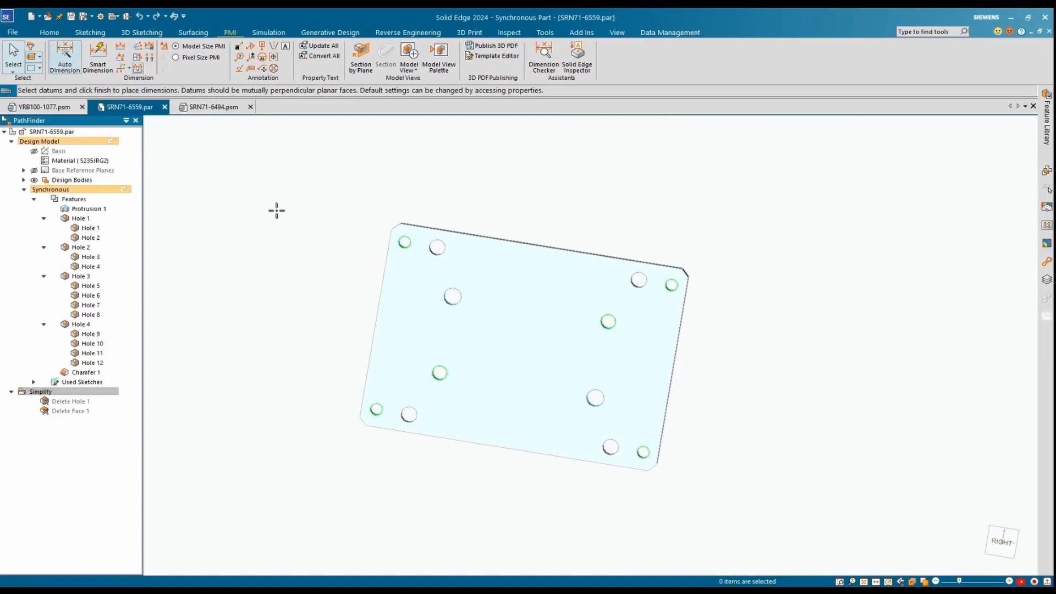
middle_drag(589, 374, 636, 424)
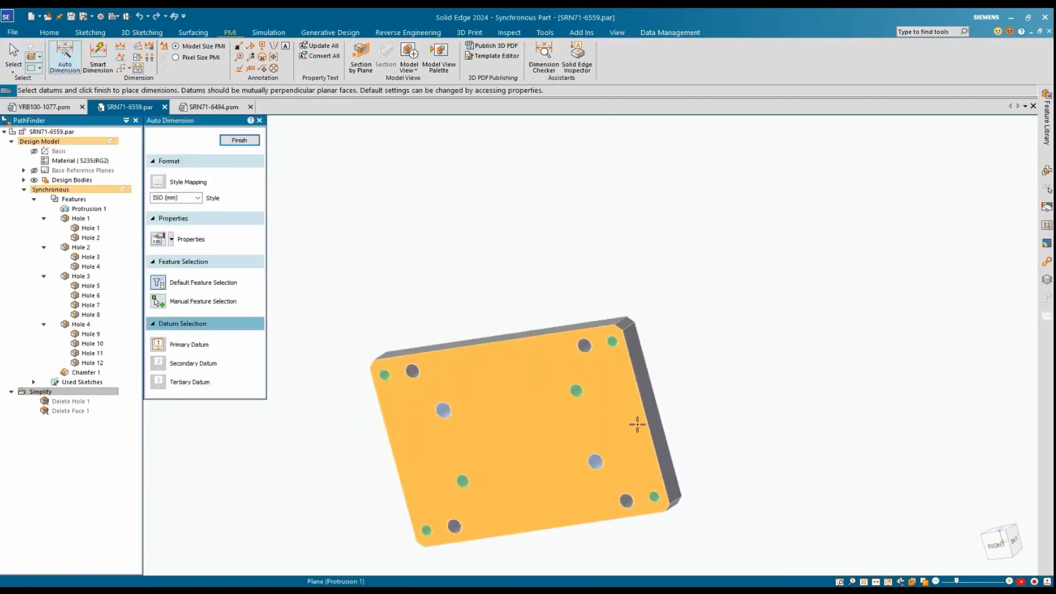
click(623, 434)
click(654, 435)
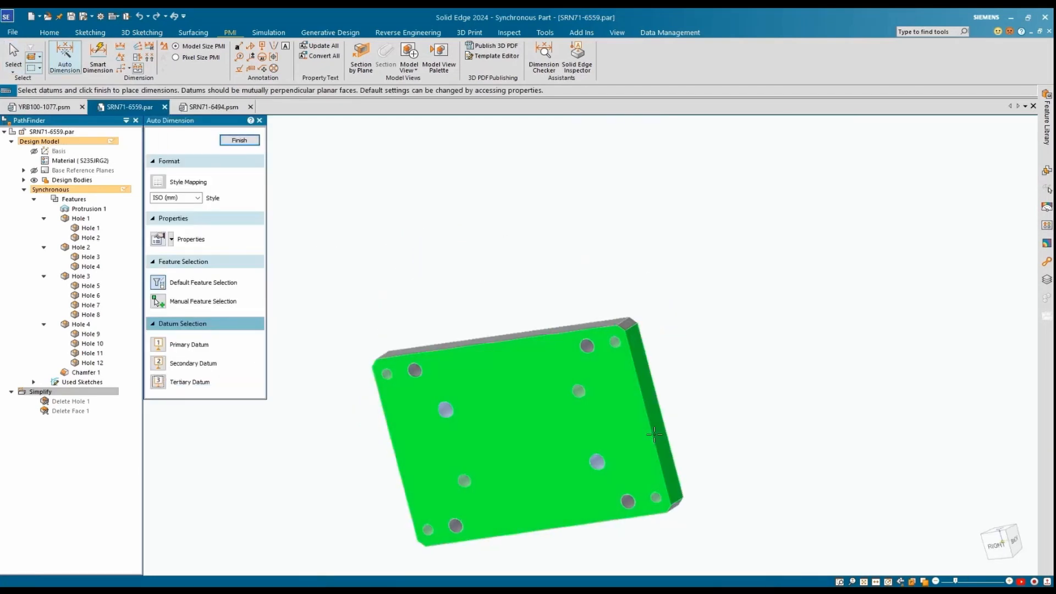
right_click(729, 413)
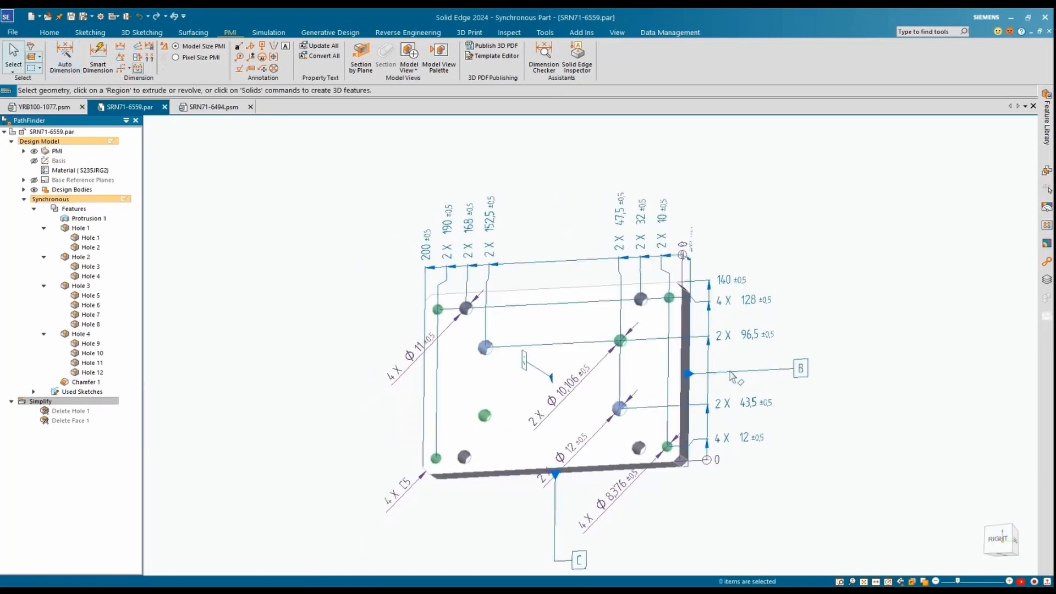
key(ctrl+z)
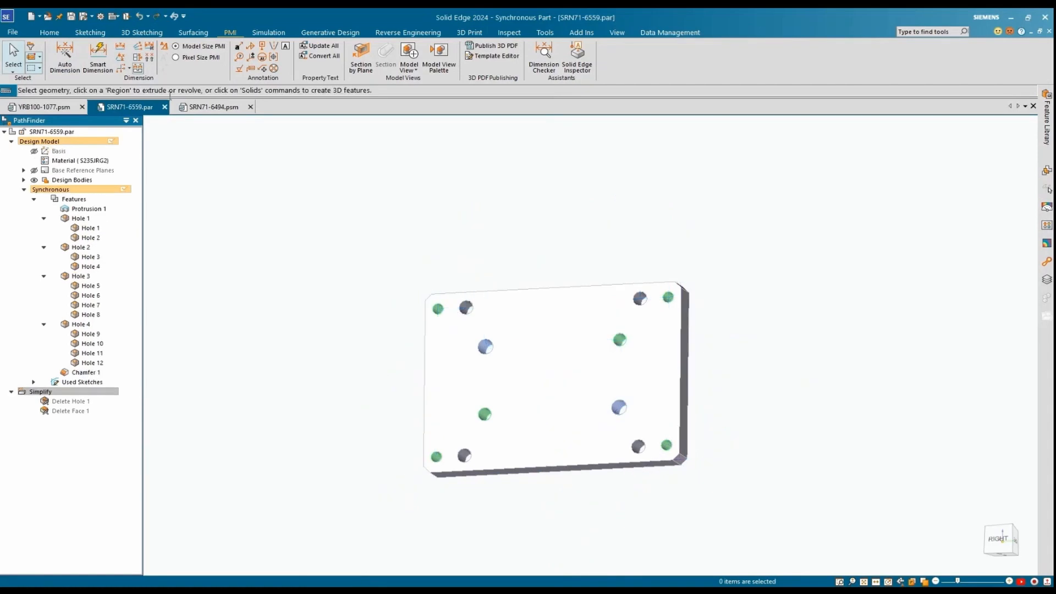
Auto-dimension the plate with stacked location dimensions, using the large front face, the short side face and the lower long edge face as datums.
click(62, 55)
click(652, 394)
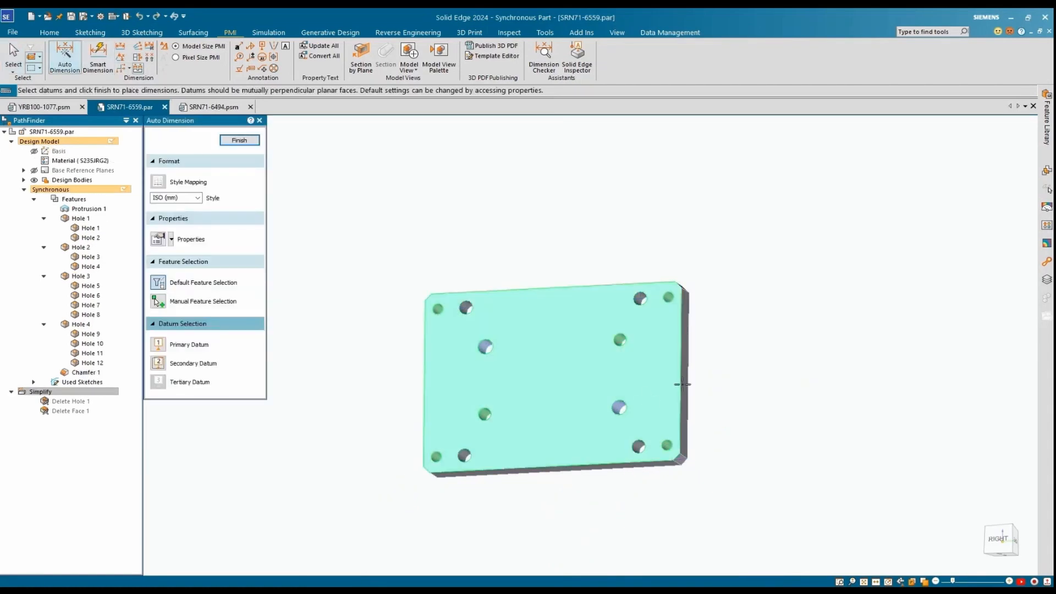
click(683, 386)
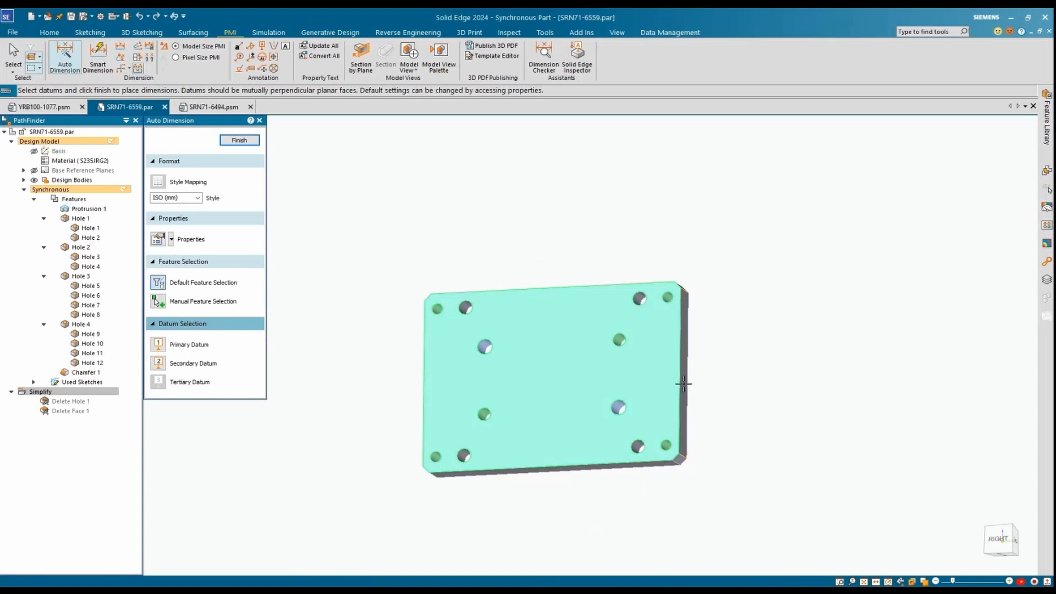
click(663, 462)
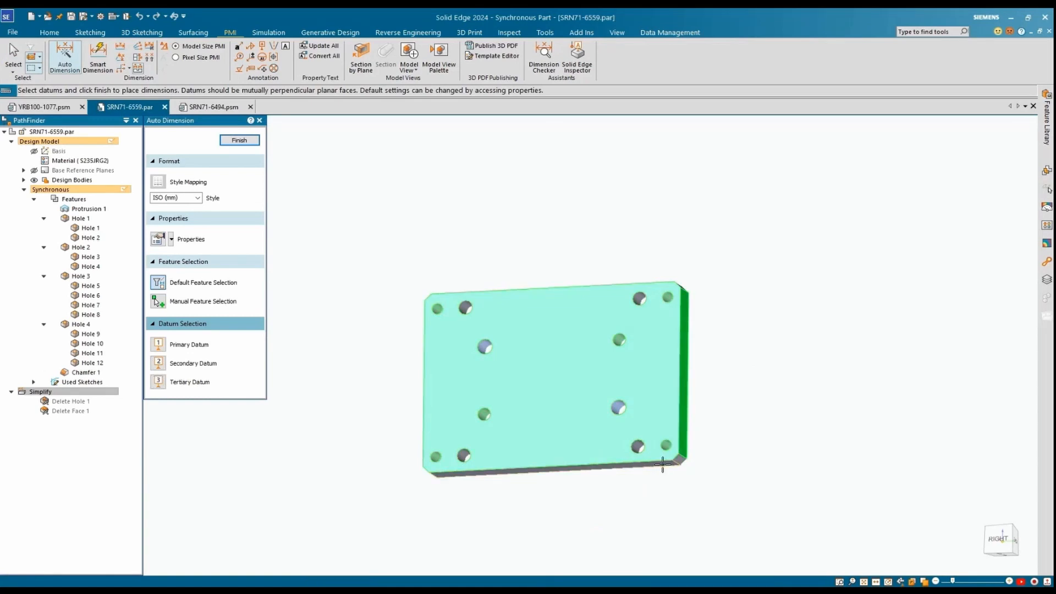
click(158, 240)
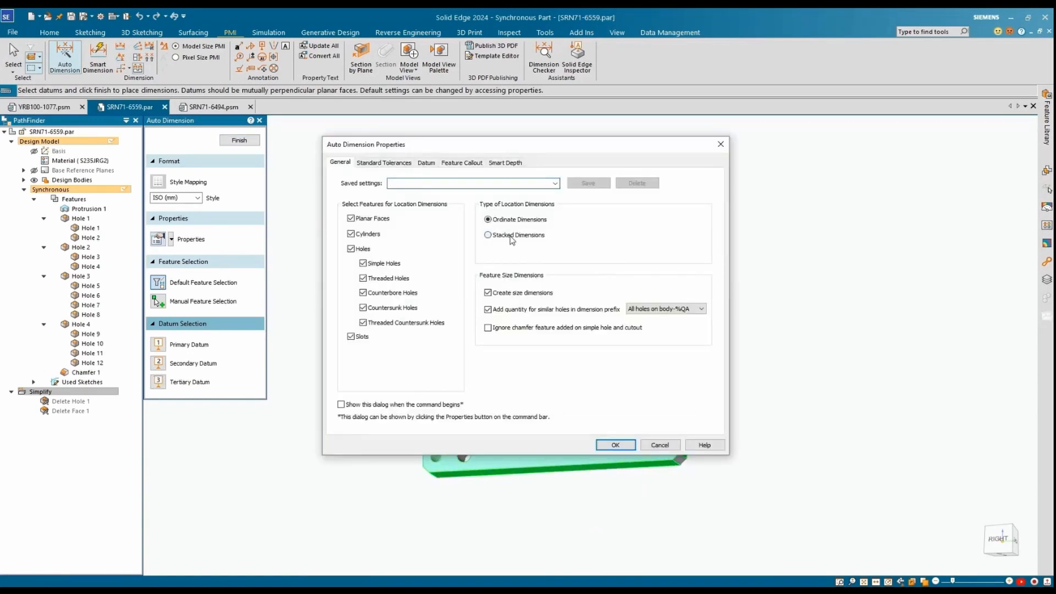
click(616, 445)
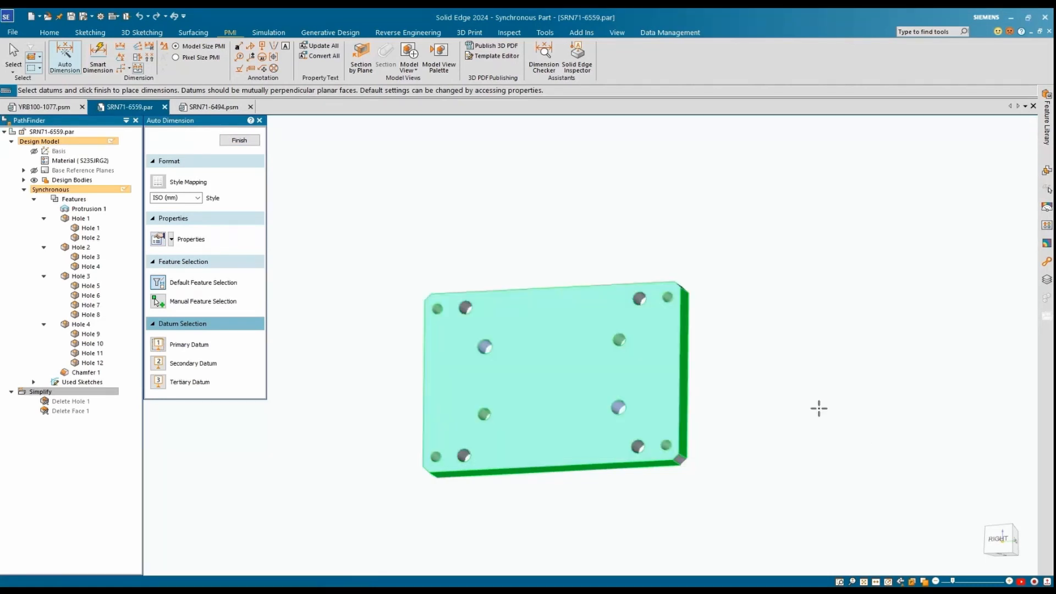
right_click(790, 389)
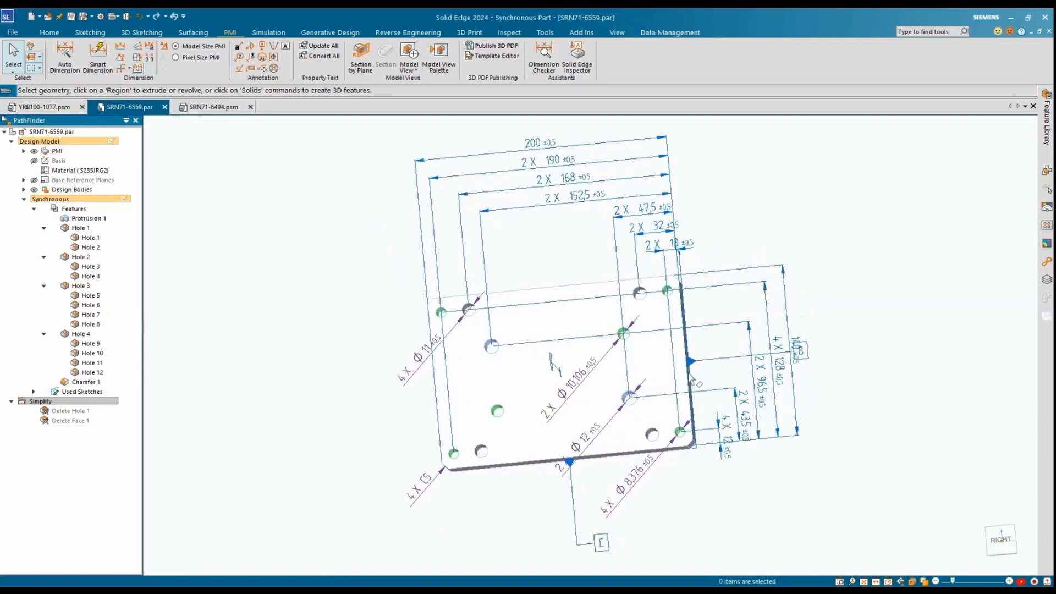
In SRN71-6494.psm, auto-dimension the slotted bracket with stacked location dimensions, using its large flat face and short end face as datums.
click(223, 111)
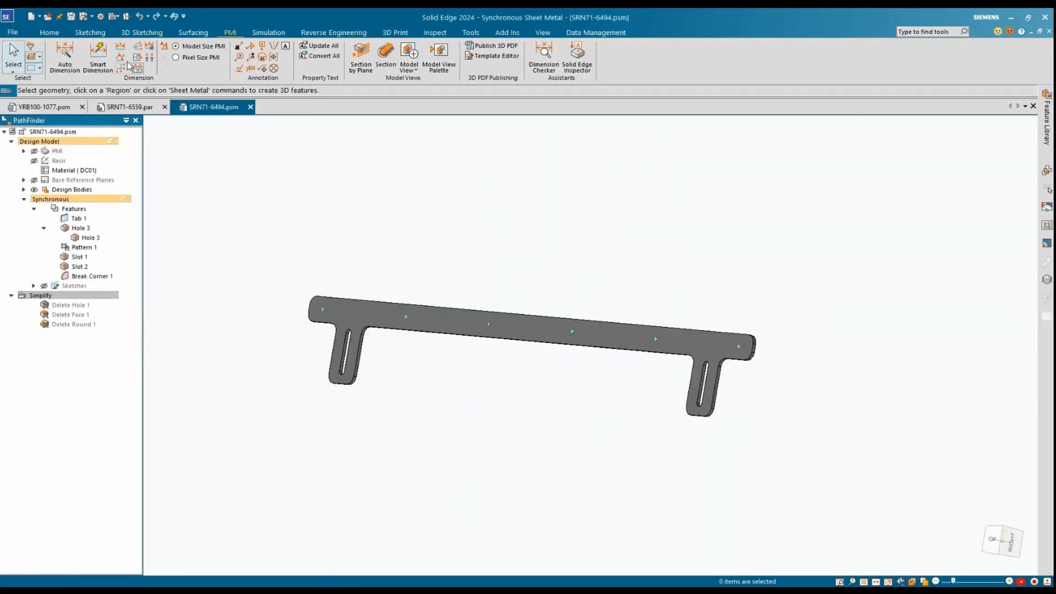
click(79, 65)
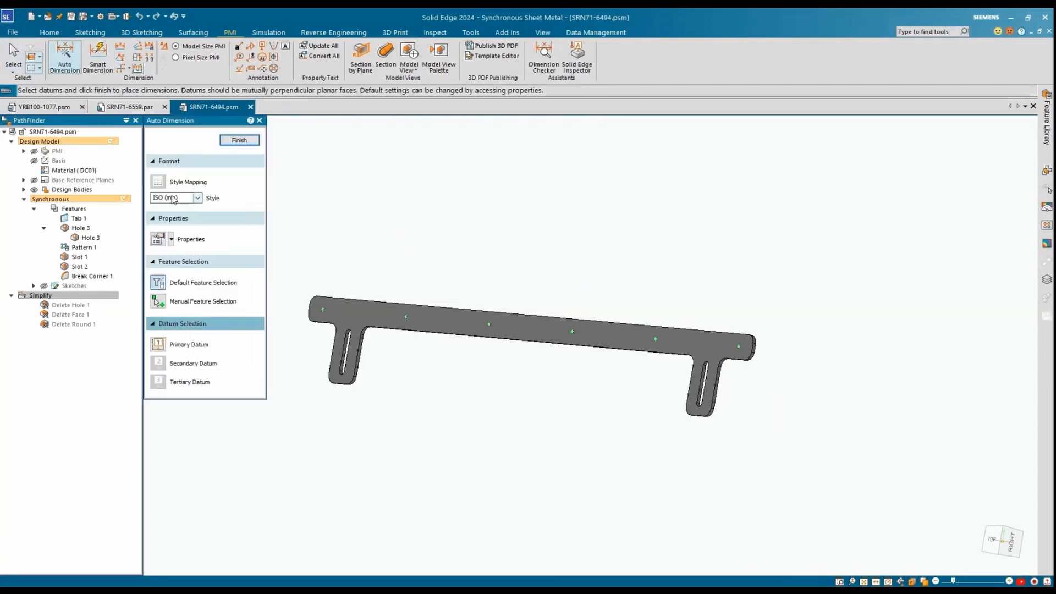
click(158, 239)
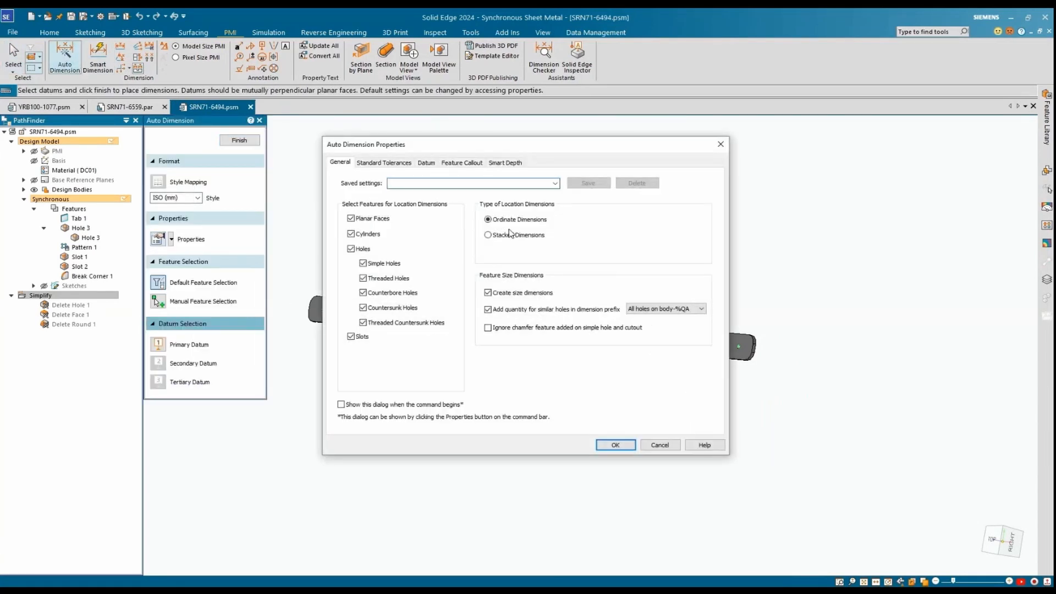
click(615, 445)
middle_drag(660, 451, 712, 410)
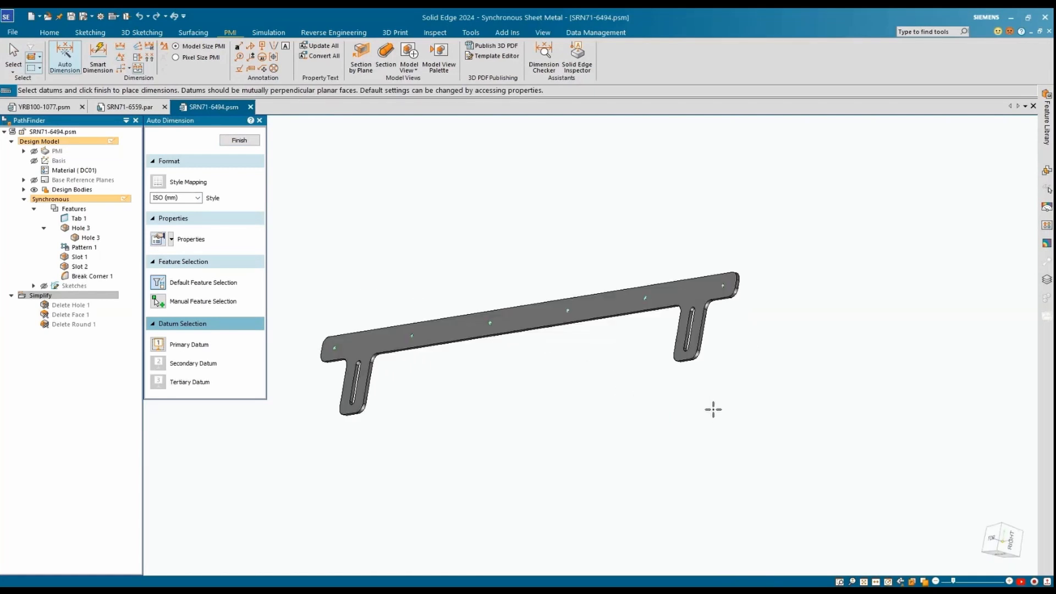
click(701, 290)
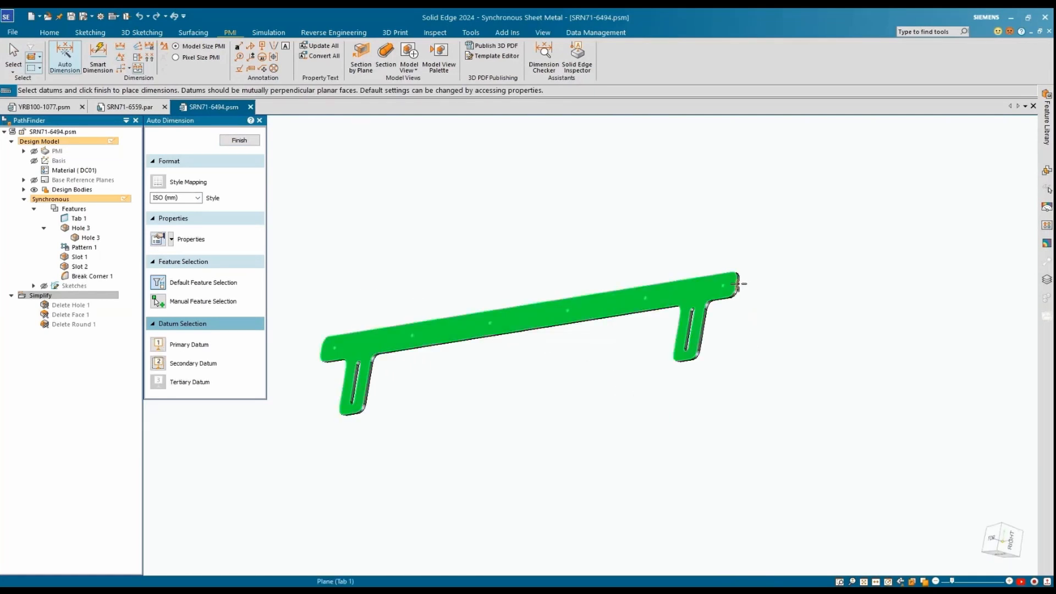
click(738, 284)
right_click(713, 384)
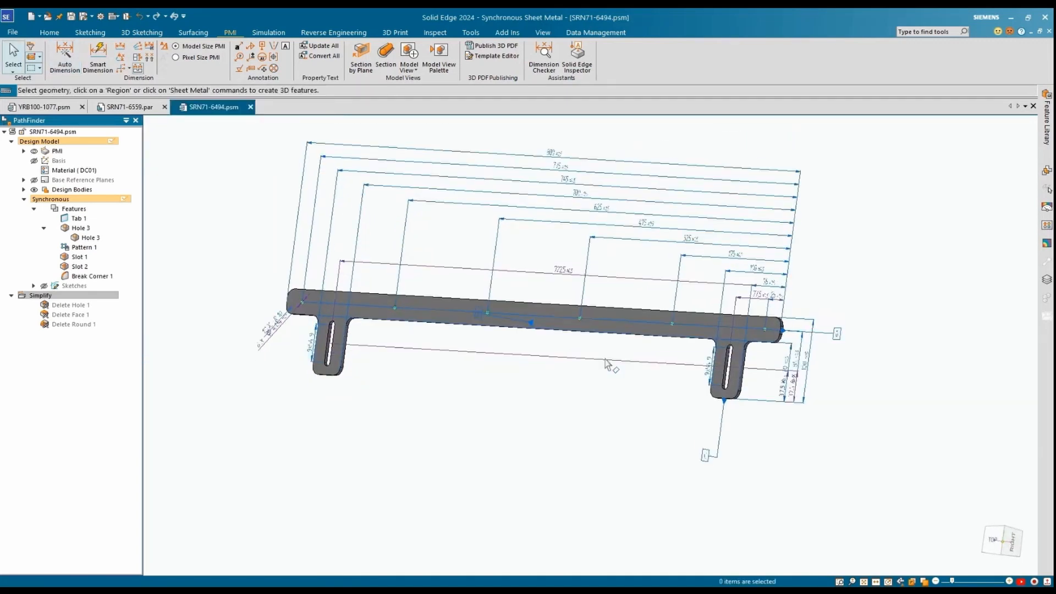
Arrange the bracket's automatically created linear dimensions with a stack pitch of 1.00.
click(150, 66)
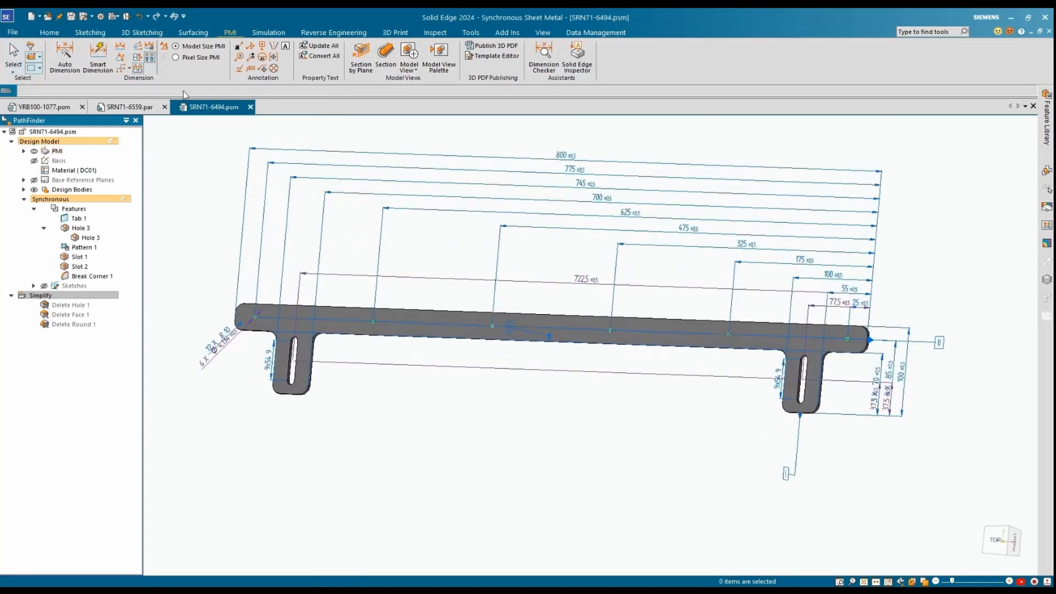
right_click(554, 418)
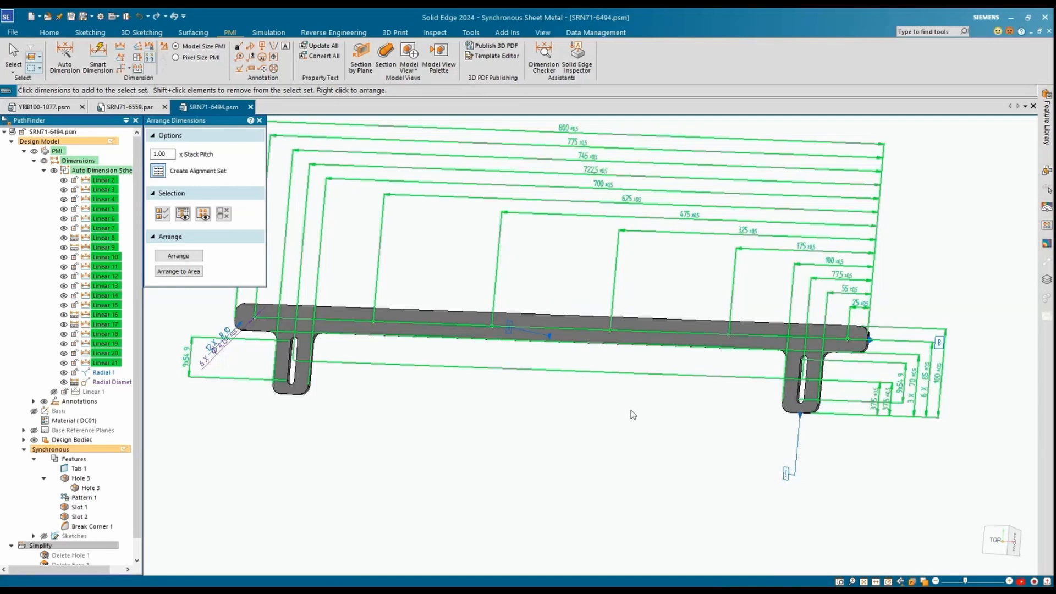
click(259, 120)
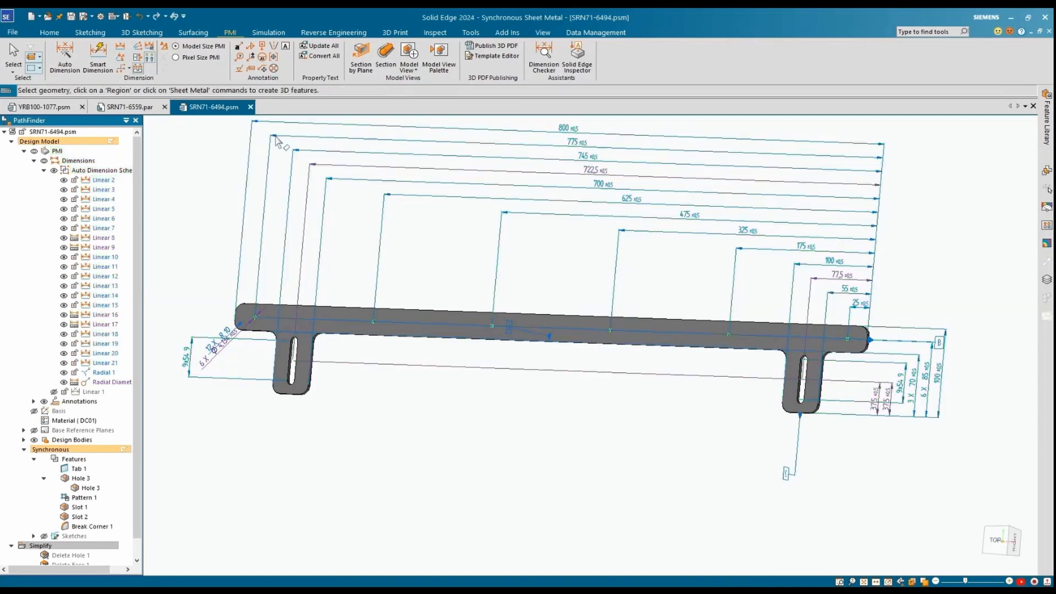
middle_drag(584, 462, 598, 467)
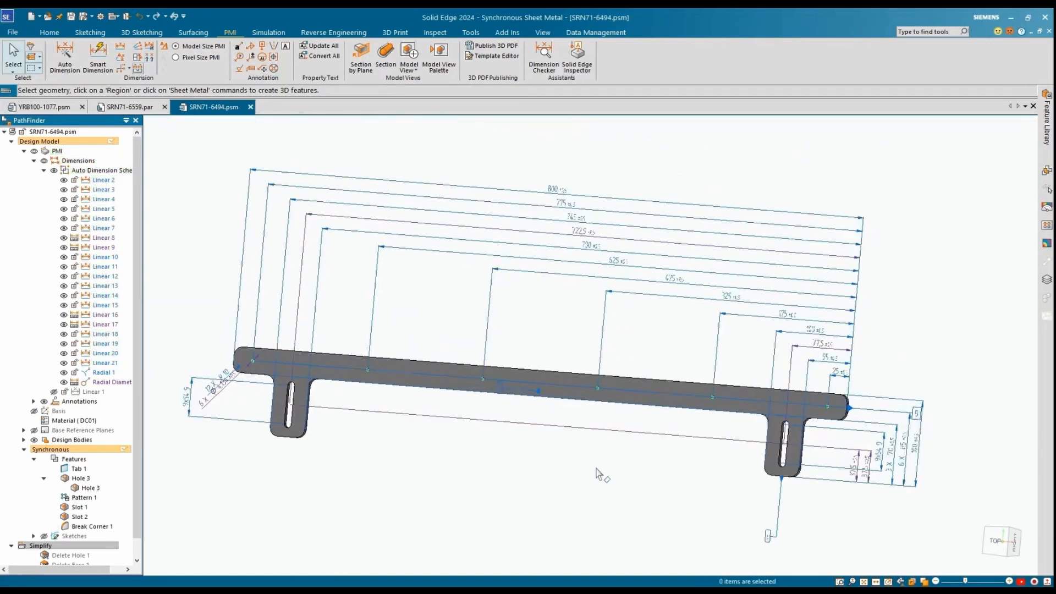
key(ctrl+t)
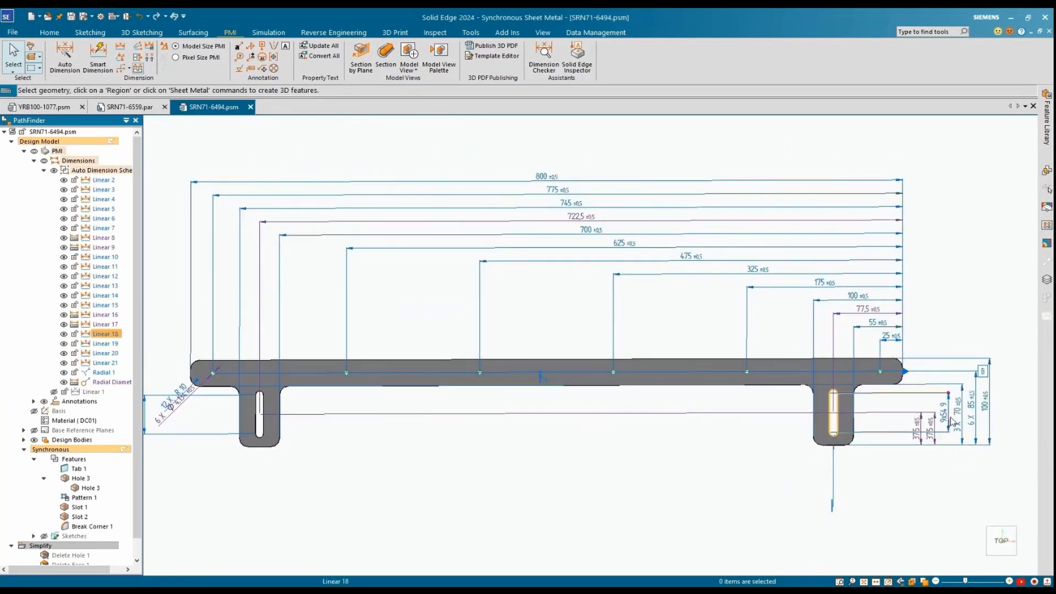
scroll(957, 417, up, 2)
scroll(962, 414, up, 2)
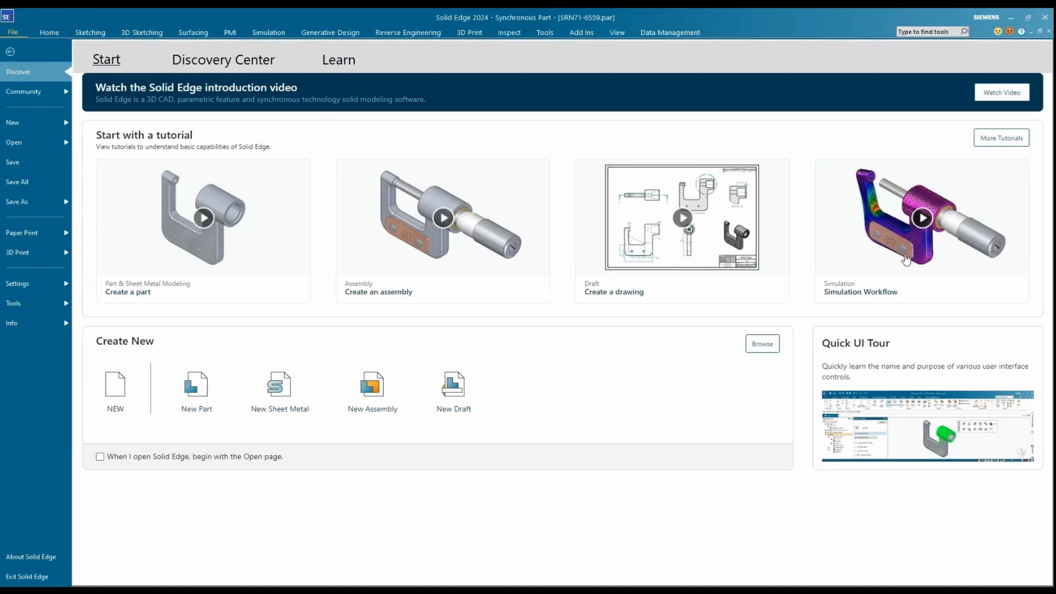
Run Dimension Checker on the SRN71-6559.par plate from its front, short side and lower edge faces, and list the dimensions missing tolerances.
click(10, 51)
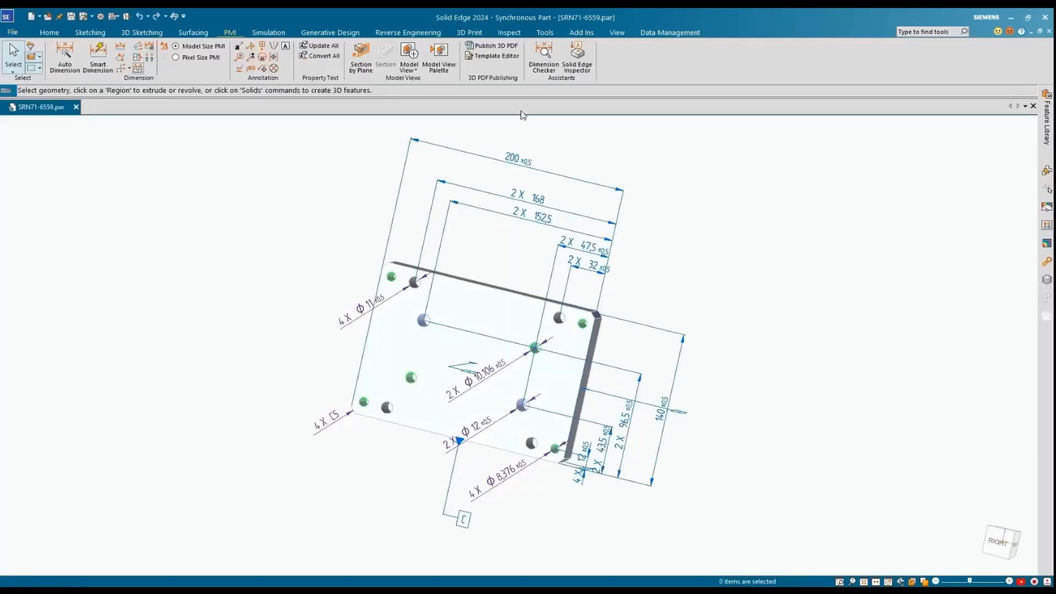
click(543, 67)
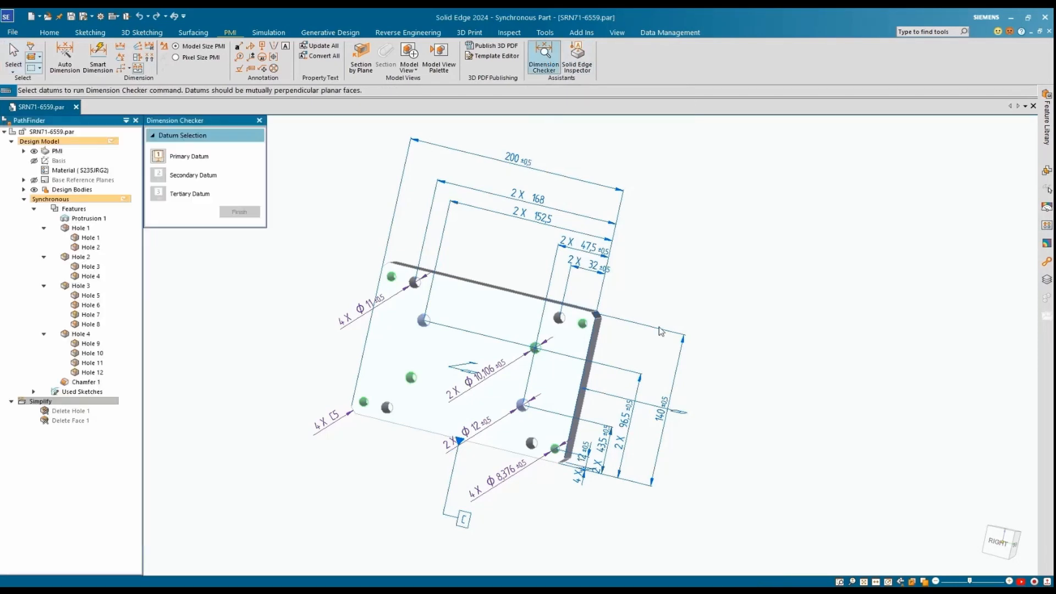
click(556, 388)
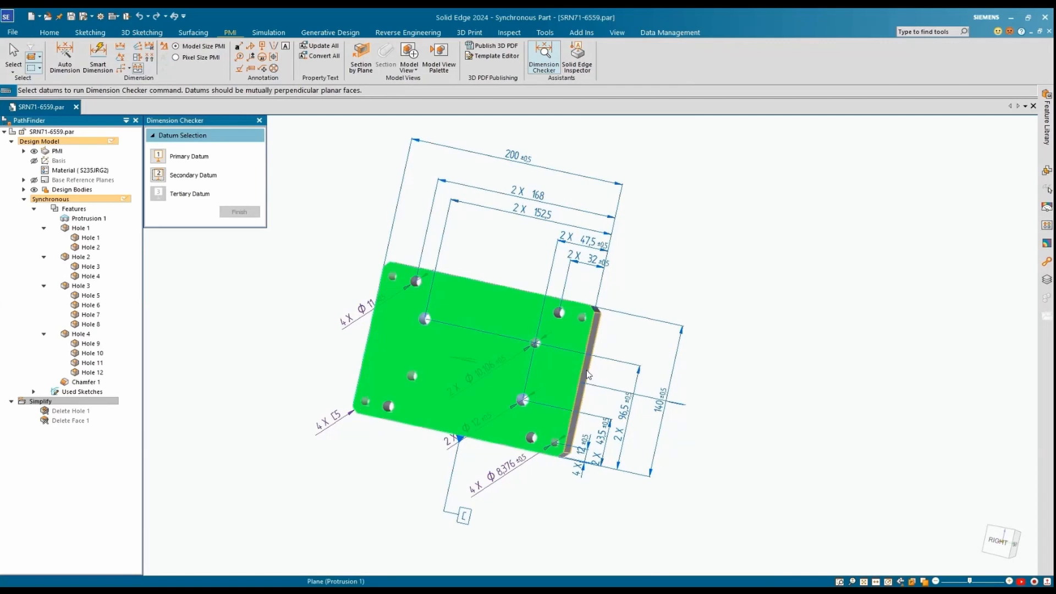
middle_drag(586, 375, 580, 352)
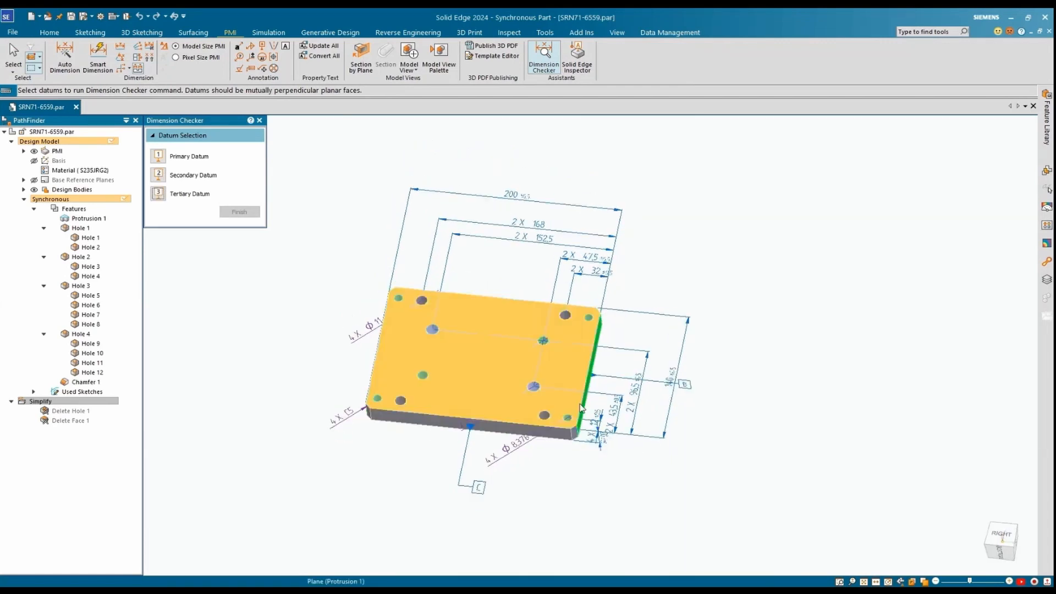
click(562, 437)
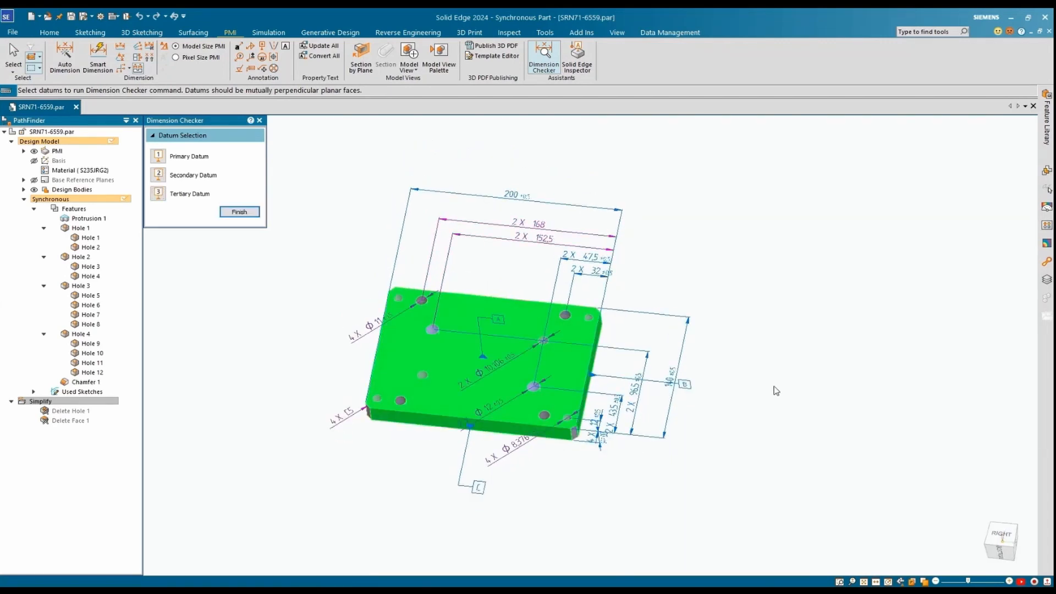
right_click(740, 353)
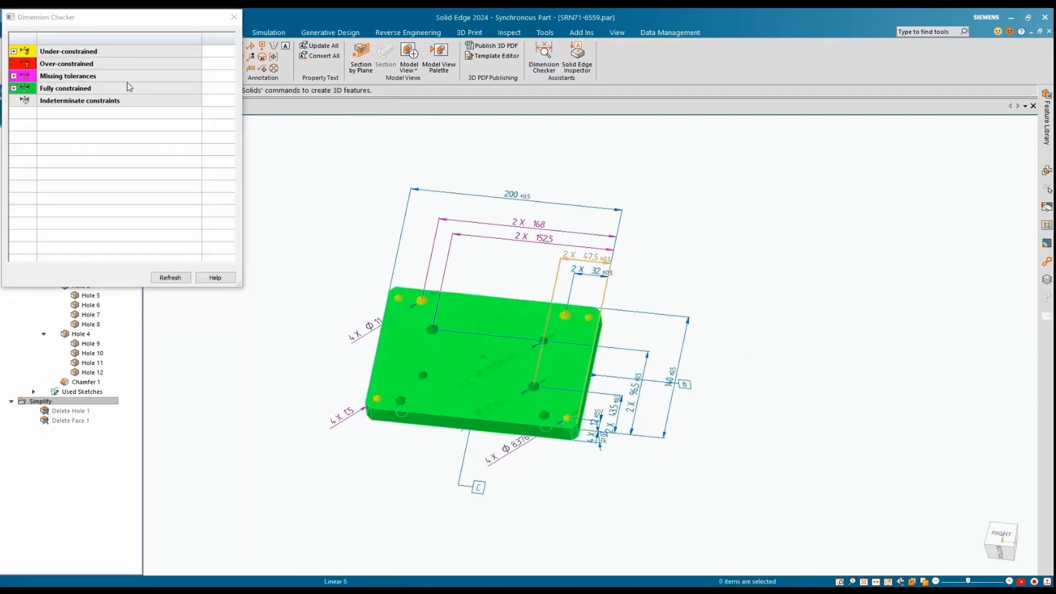
drag(108, 33, 845, 127)
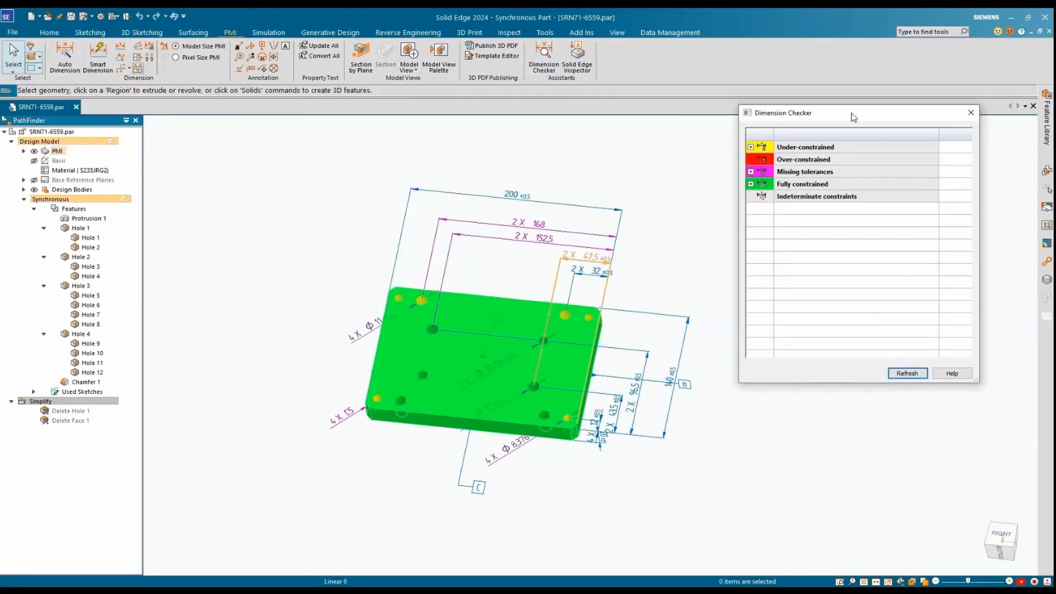
click(751, 171)
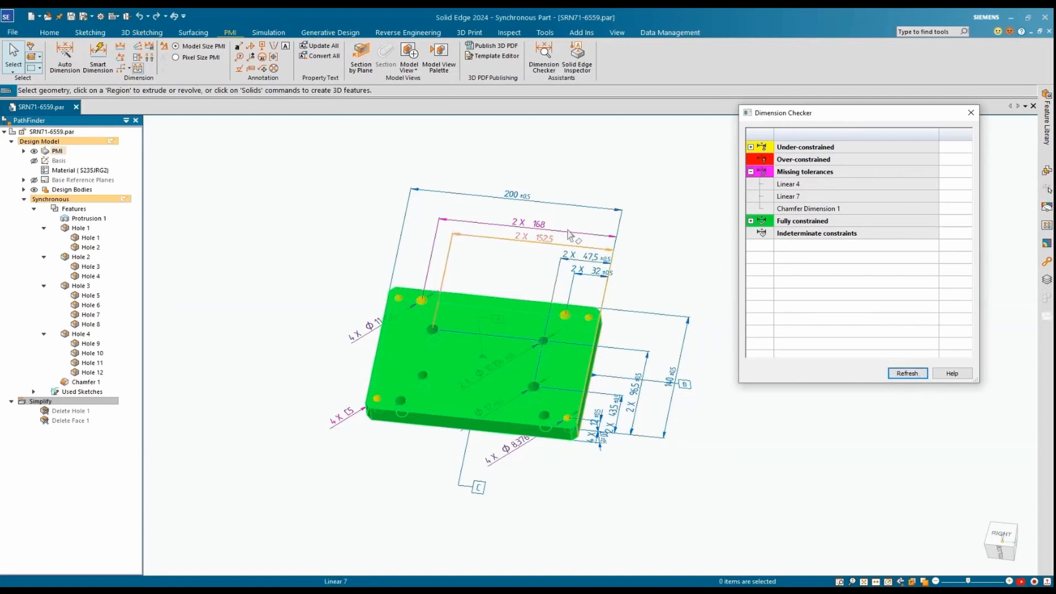
Close the checker results and give the plate's 168 mm linear dimension a Unit Tolerance of plus and minus 0.5 mm.
click(971, 113)
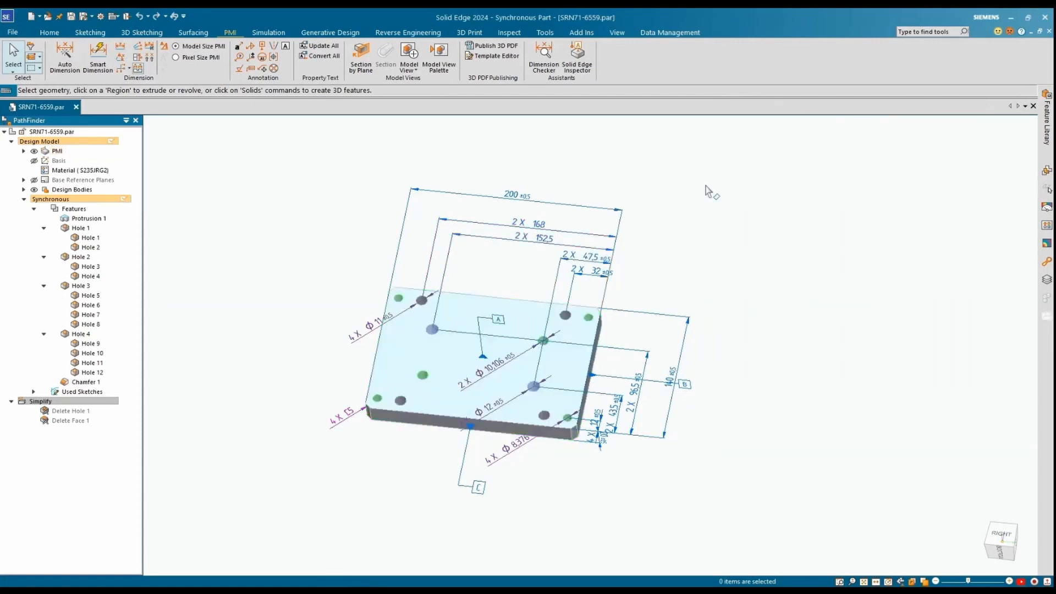
click(576, 236)
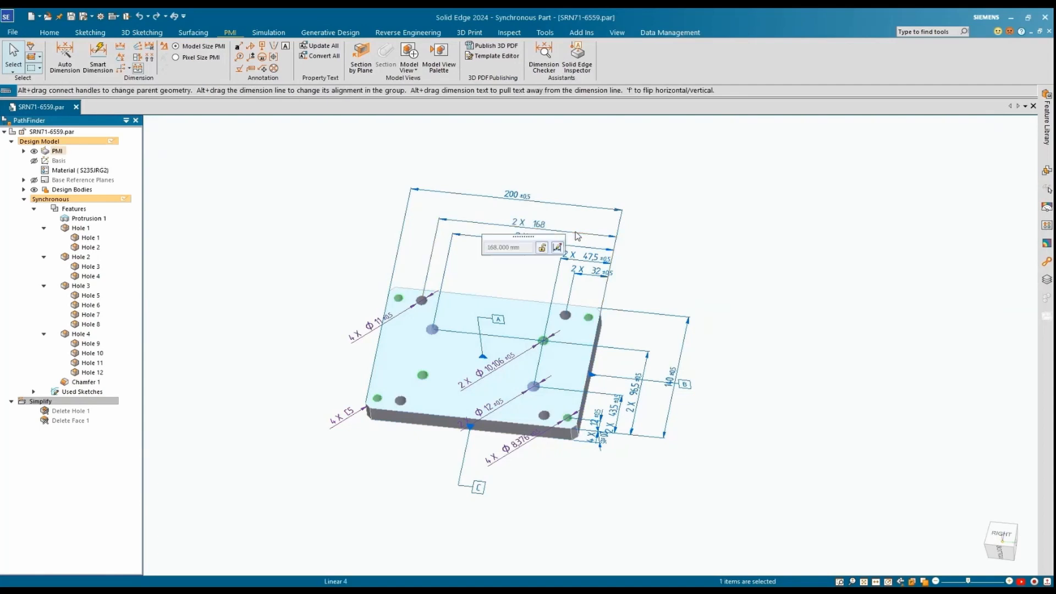
click(201, 293)
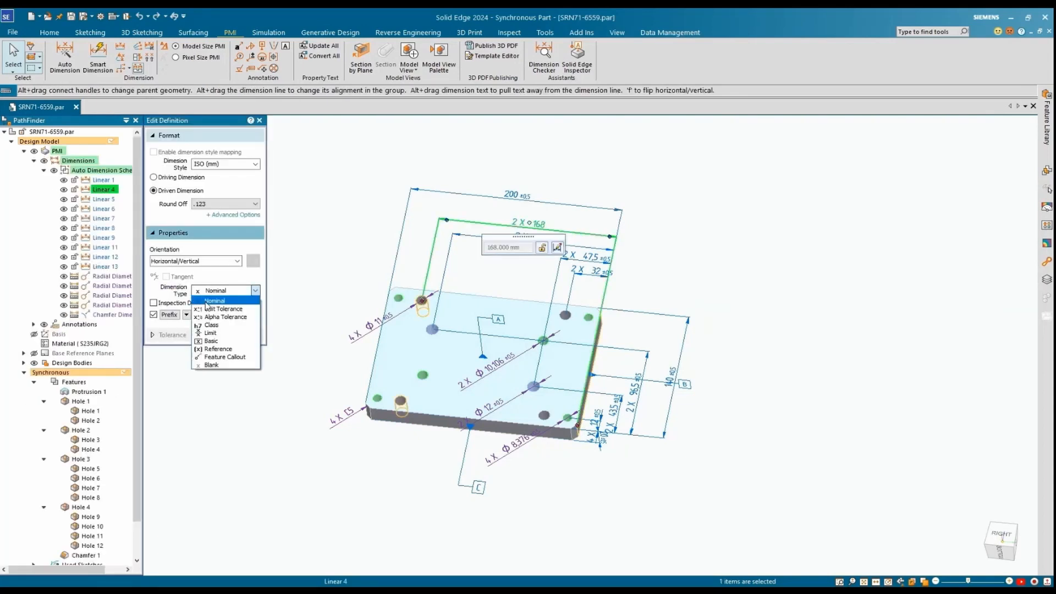
click(221, 309)
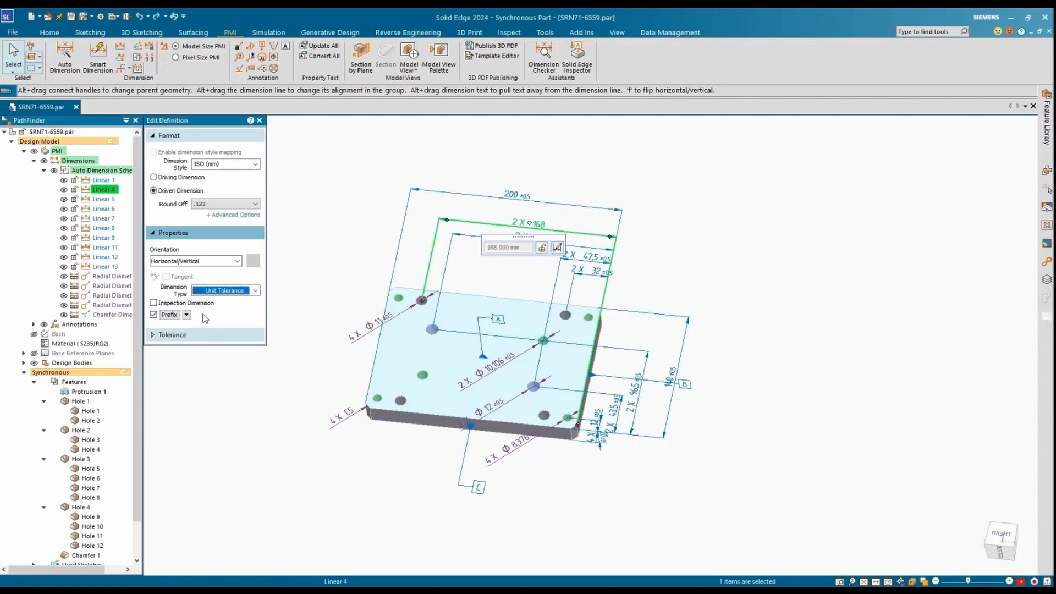
click(173, 335)
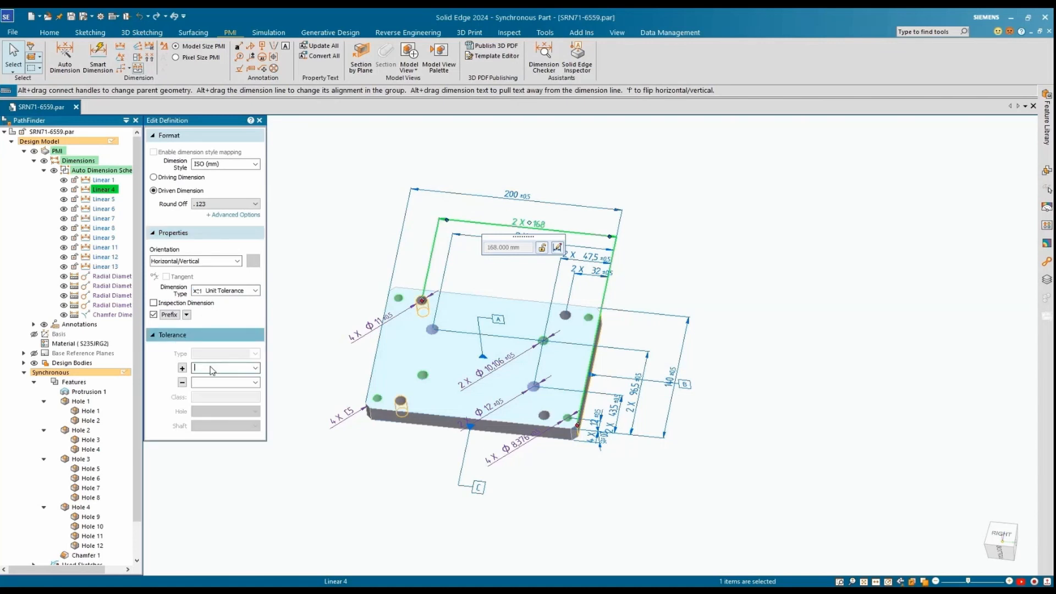
click(215, 385)
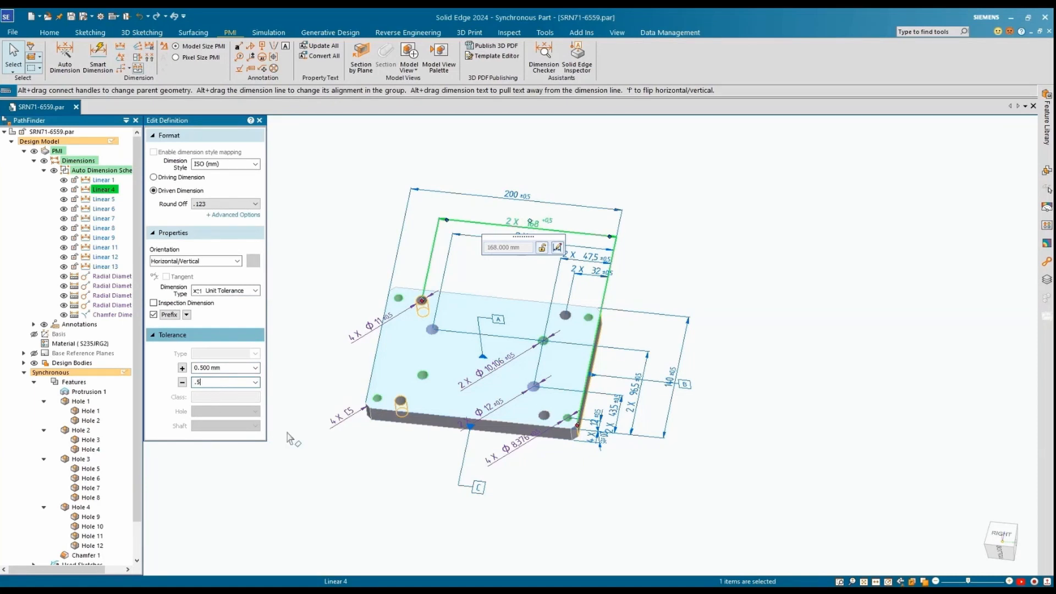
click(334, 463)
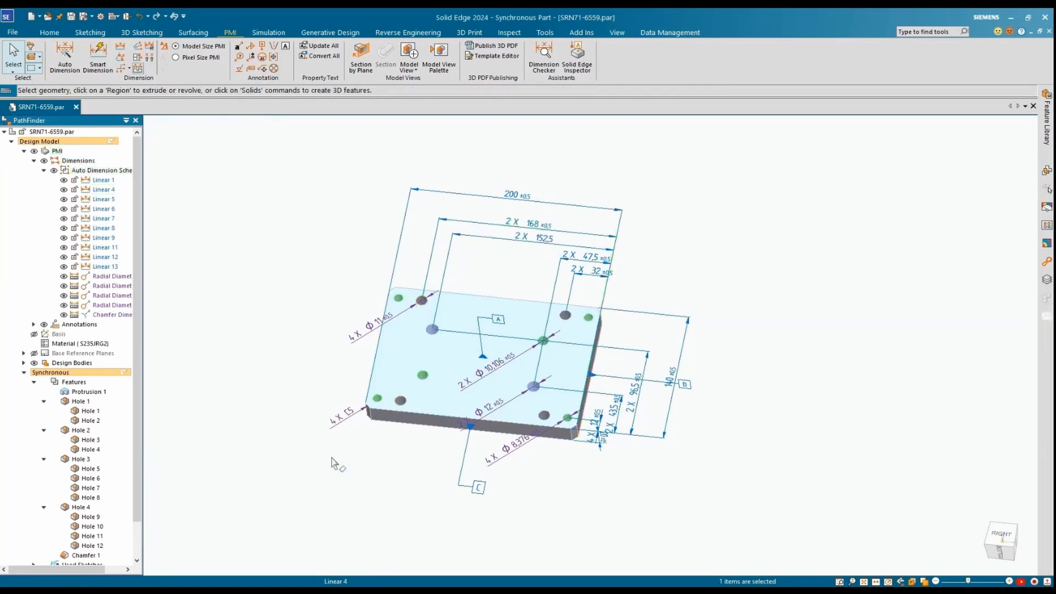
Give the plate's 152.5 mm linear dimension a Unit Tolerance of plus and minus 0.5 mm.
click(538, 238)
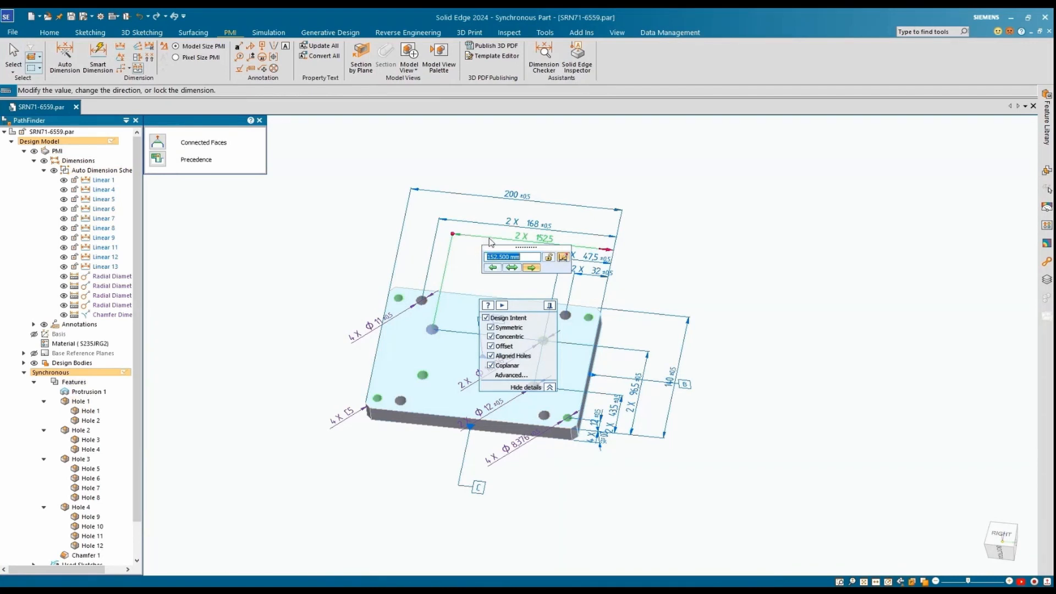
key(Escape)
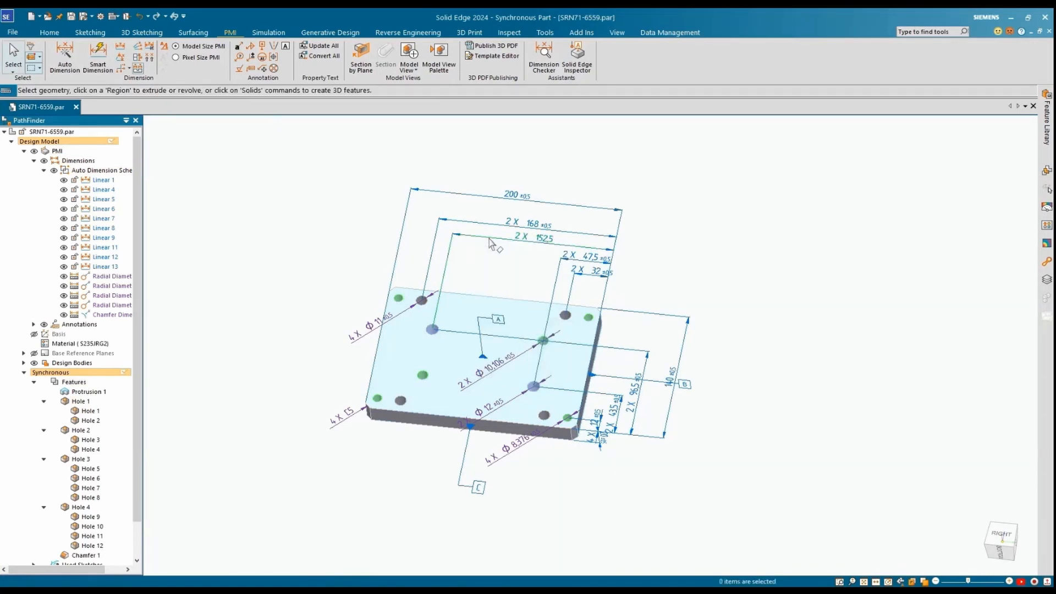
click(522, 243)
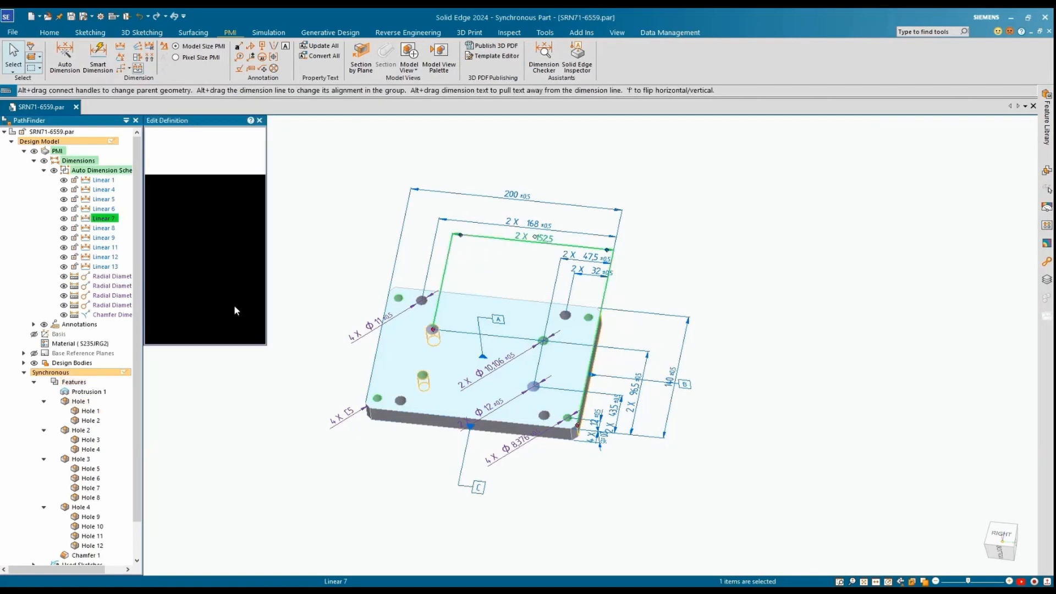
click(228, 290)
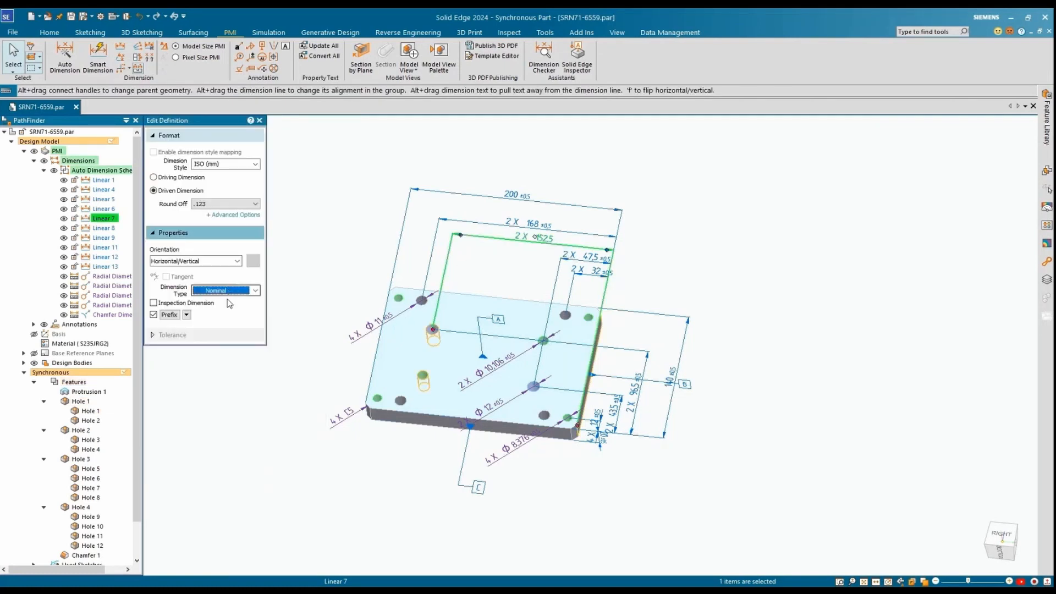
click(255, 291)
click(239, 310)
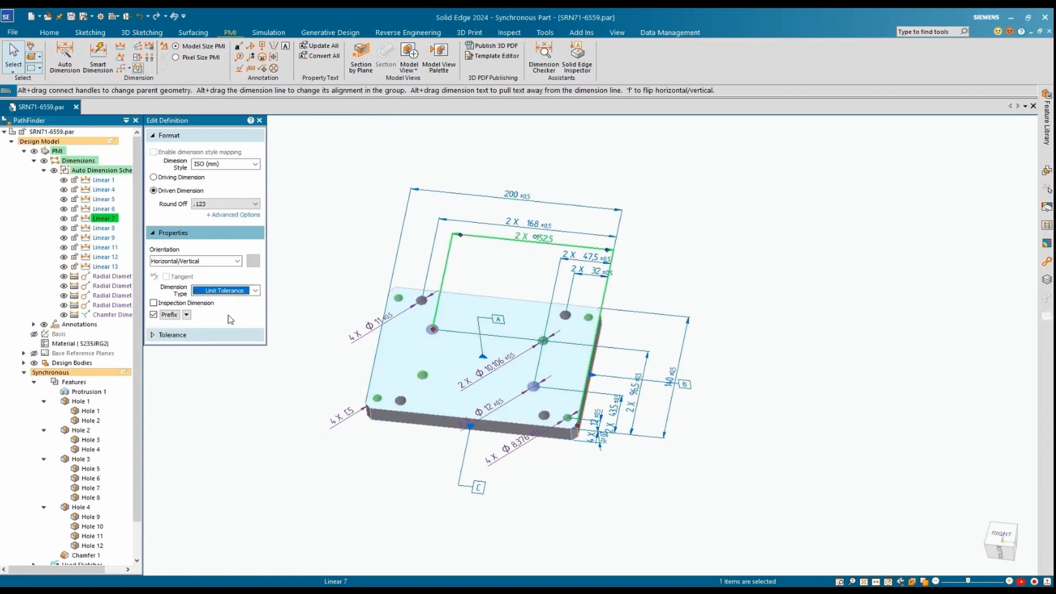
click(211, 333)
click(215, 368)
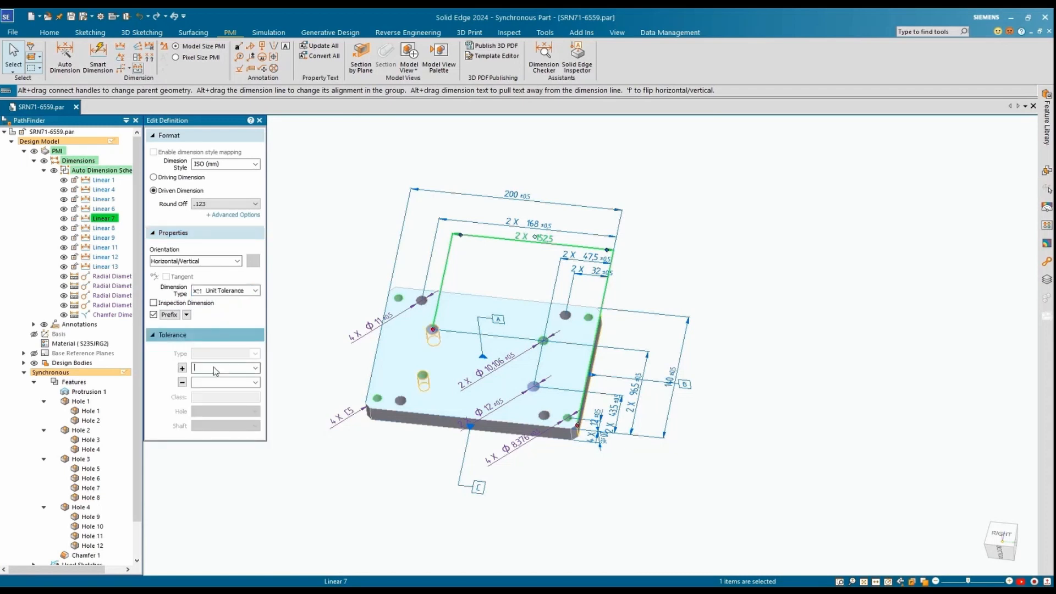
text(.5)
click(217, 384)
text(.5)
click(302, 385)
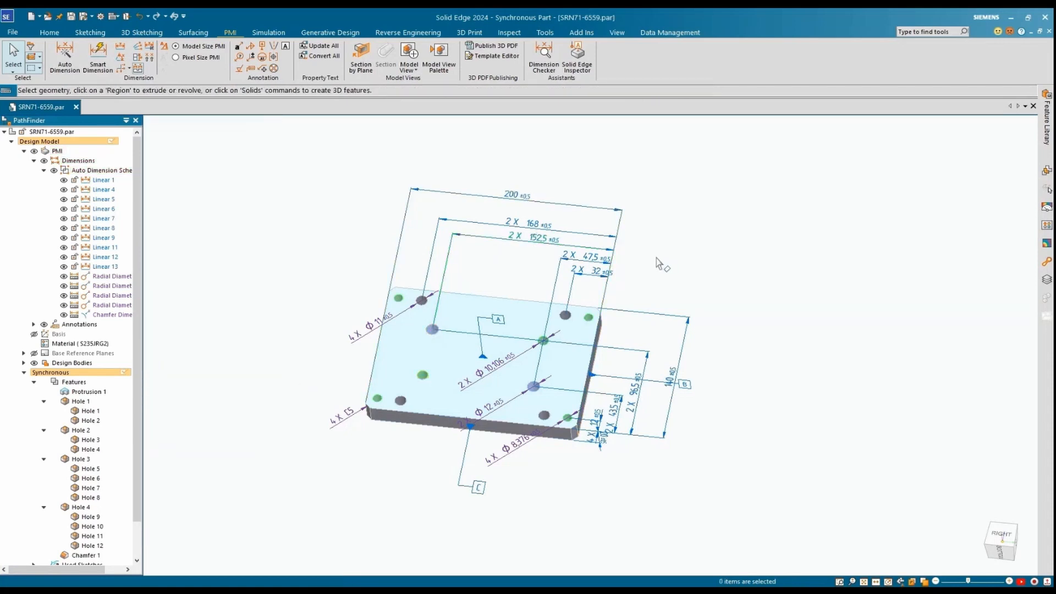
Rerun Dimension Checker with the large front face, short side face and lower long edge face as datums, and review the dimensions missing tolerances.
mouse_move(658, 261)
middle_down()
mouse_move(641, 264)
mouse_move(659, 258)
middle_up()
middle_drag(733, 165, 713, 189)
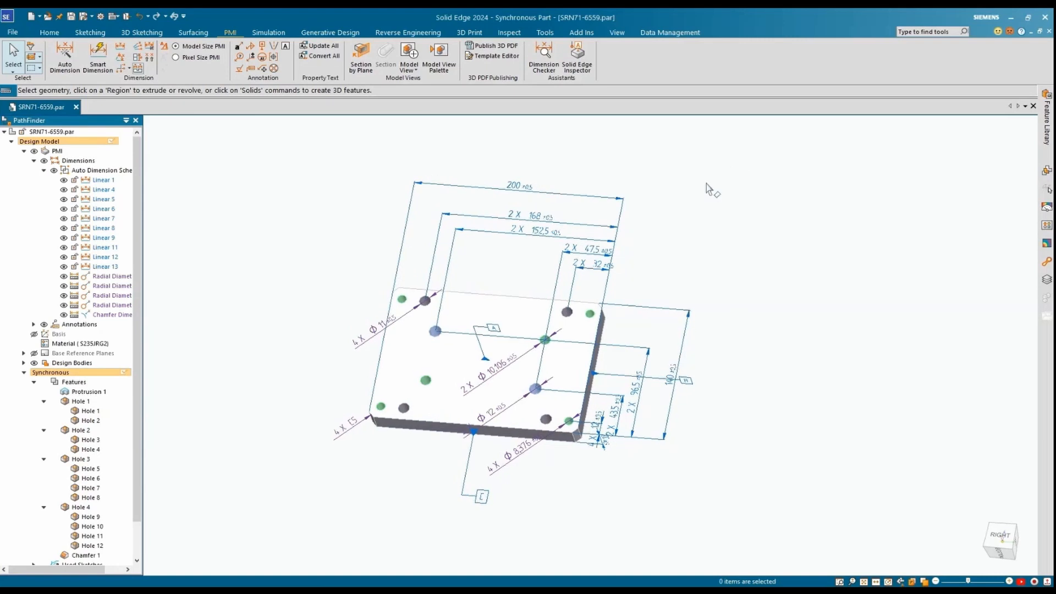
click(546, 55)
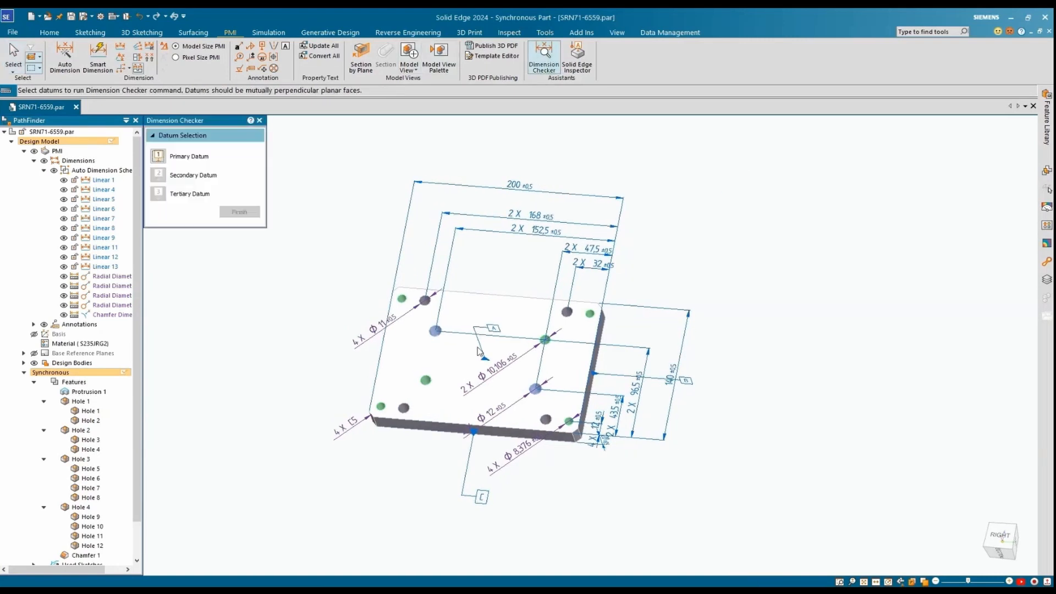
click(509, 355)
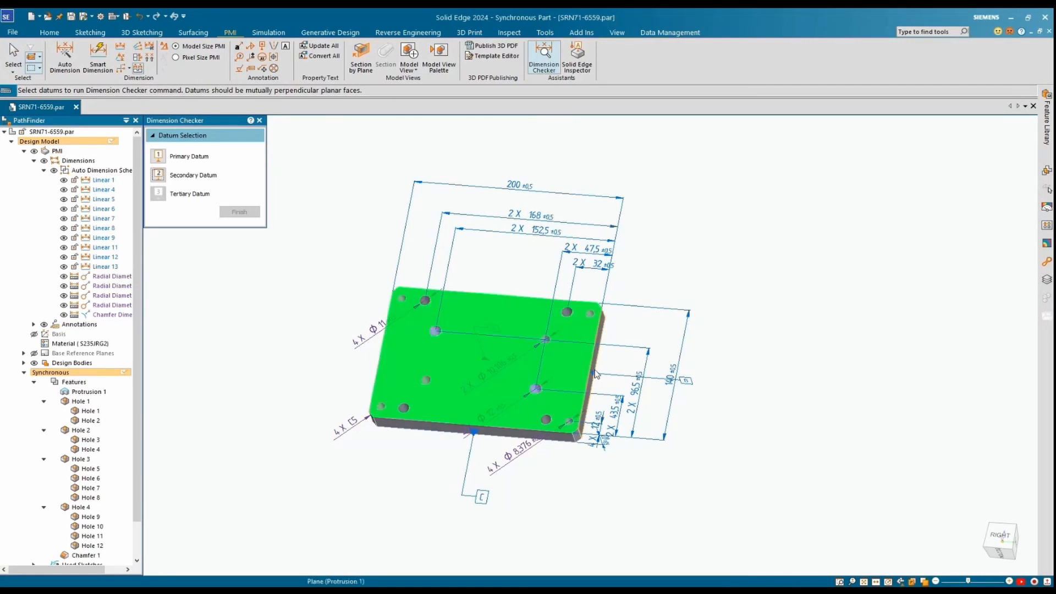
click(595, 374)
click(547, 437)
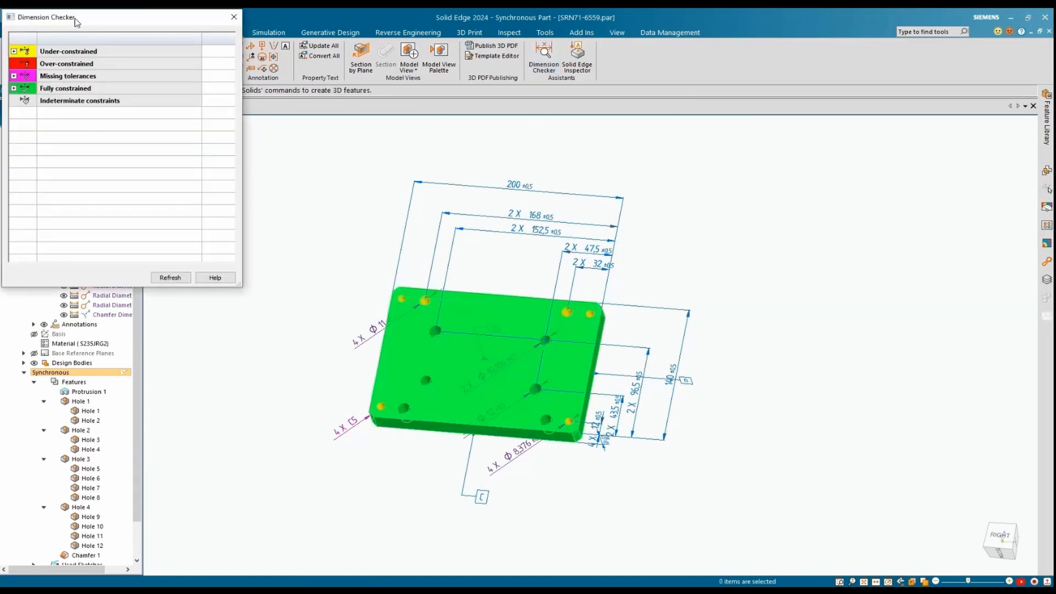
drag(58, 17, 799, 110)
click(755, 169)
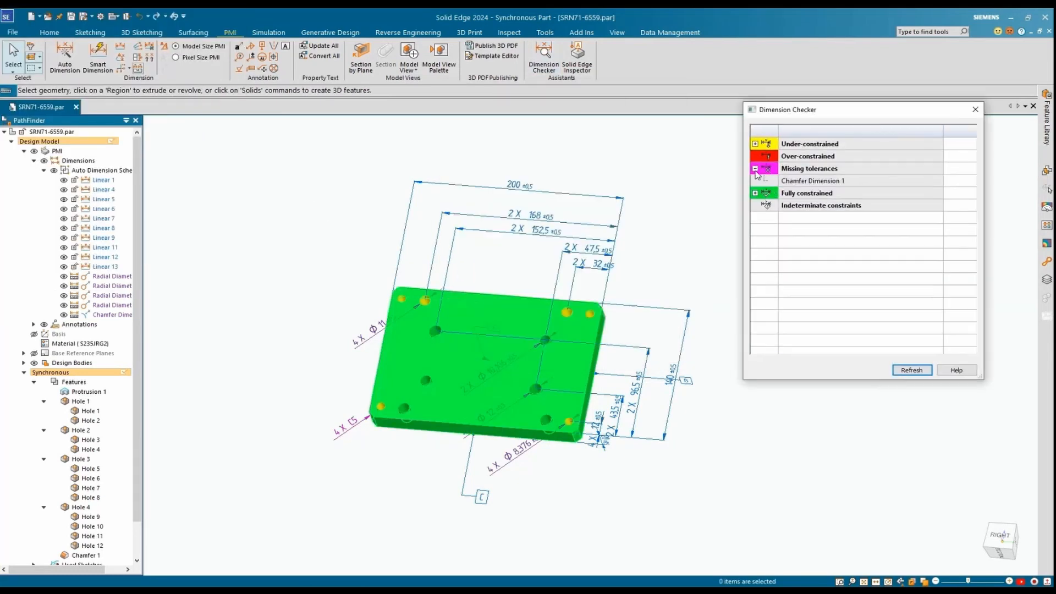
click(755, 168)
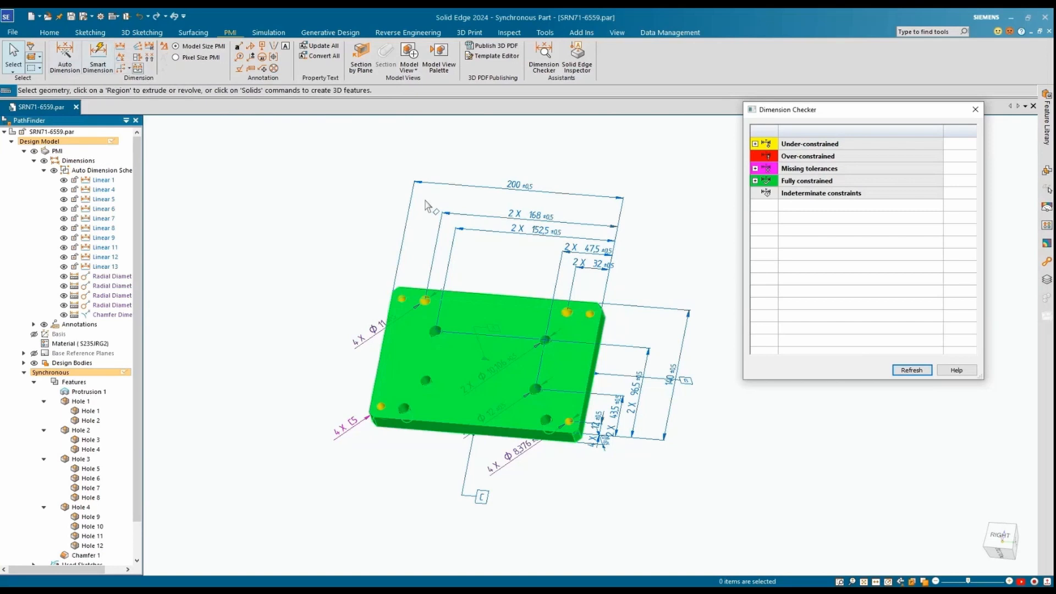
click(975, 109)
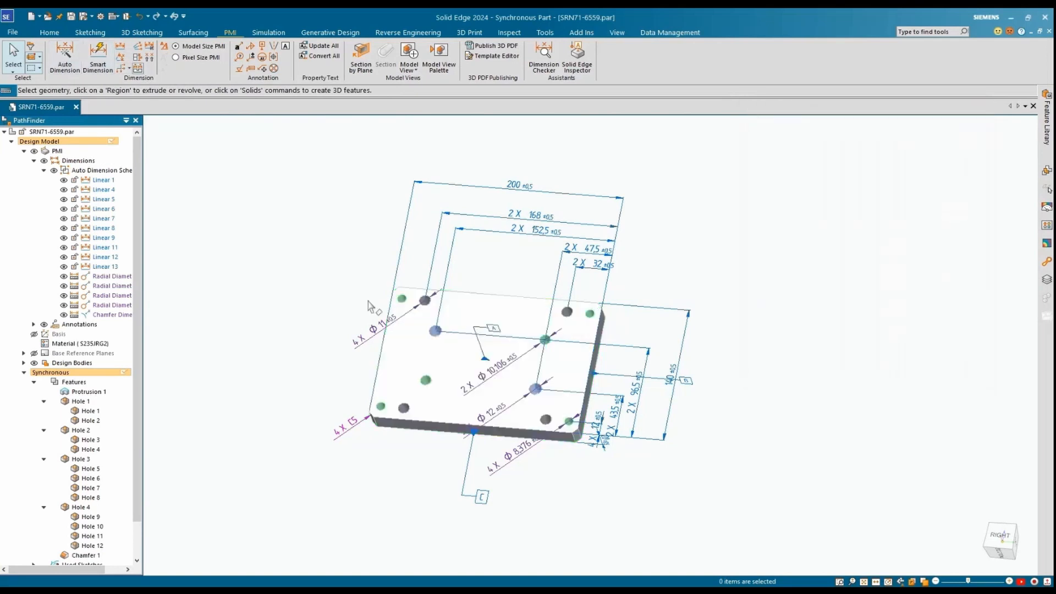
Auto-dimension only the four small corner holes with stacked location dimensions from the front, short side and lower edge faces, and arrange the plate's linear dimensions.
click(64, 57)
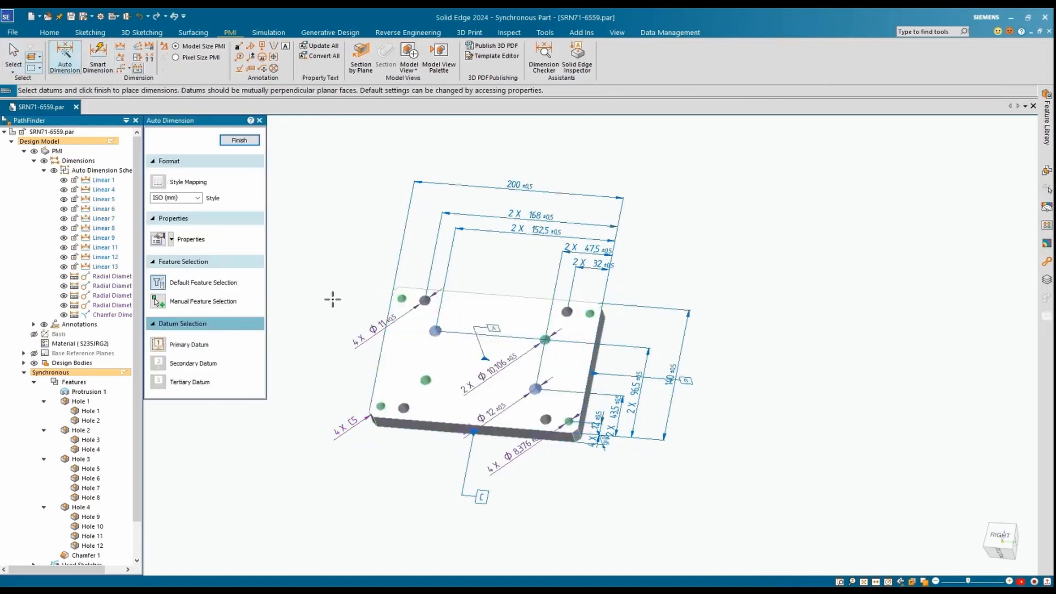
click(158, 239)
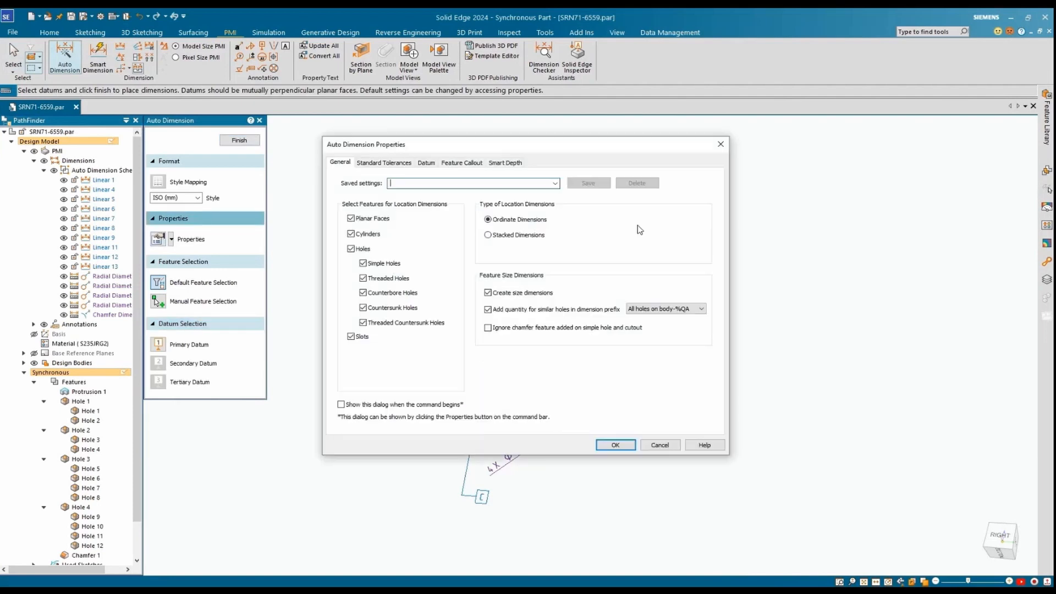
click(525, 237)
click(615, 444)
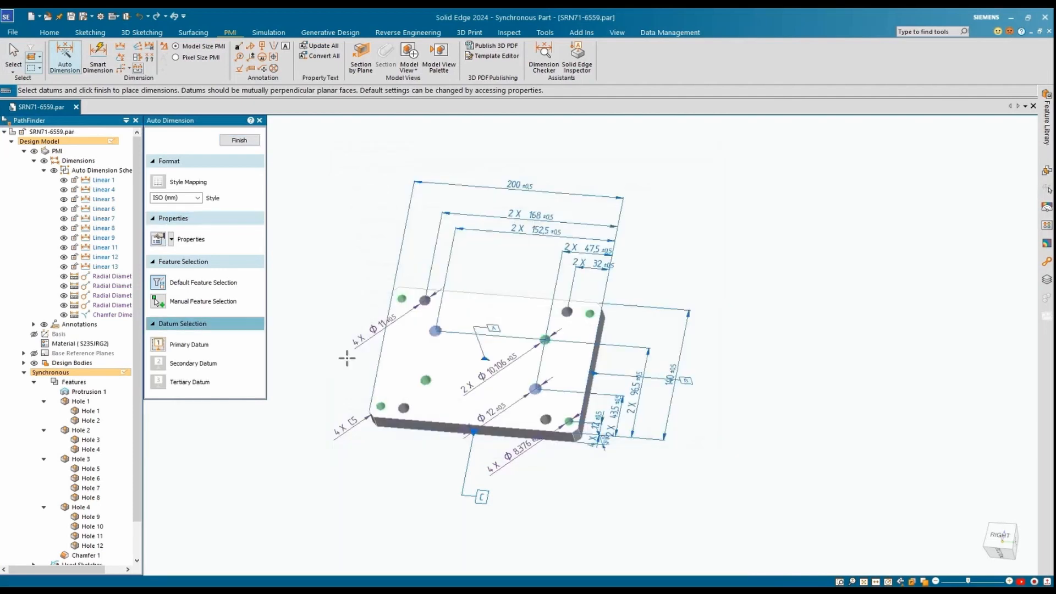
click(159, 301)
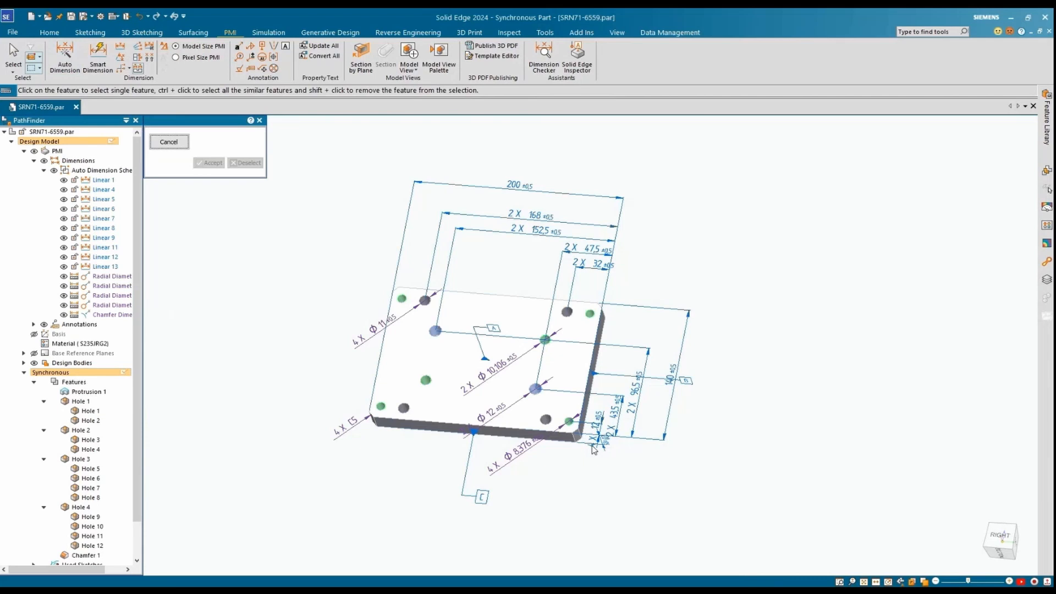
click(569, 422)
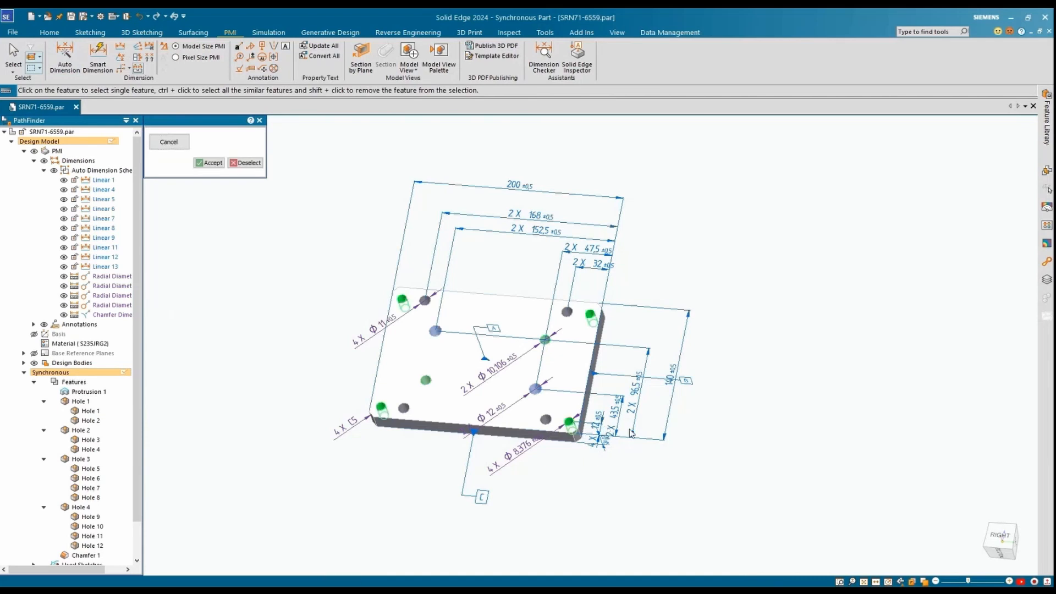
right_click(767, 445)
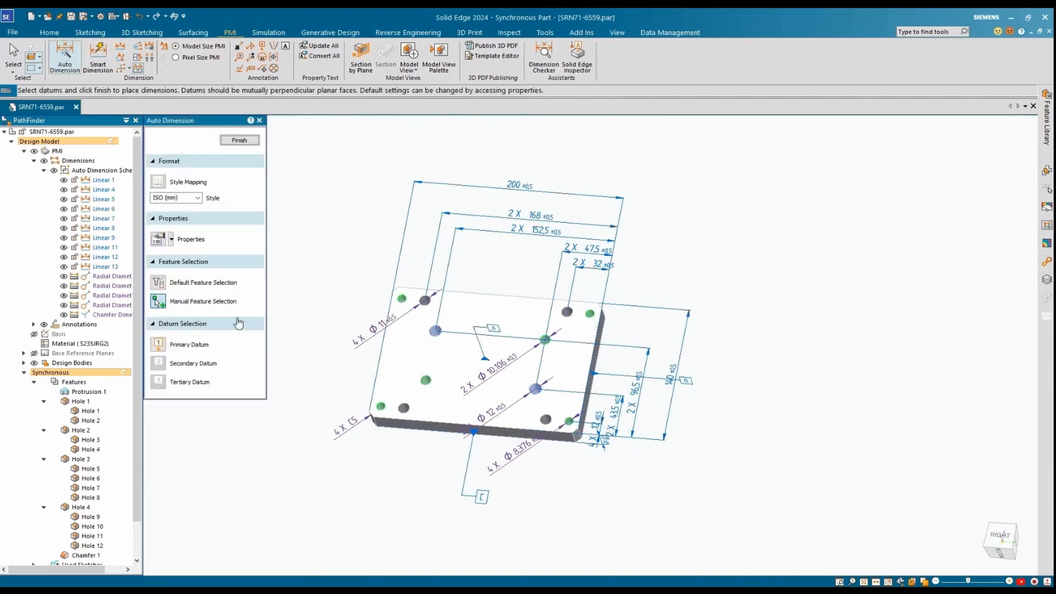
click(512, 389)
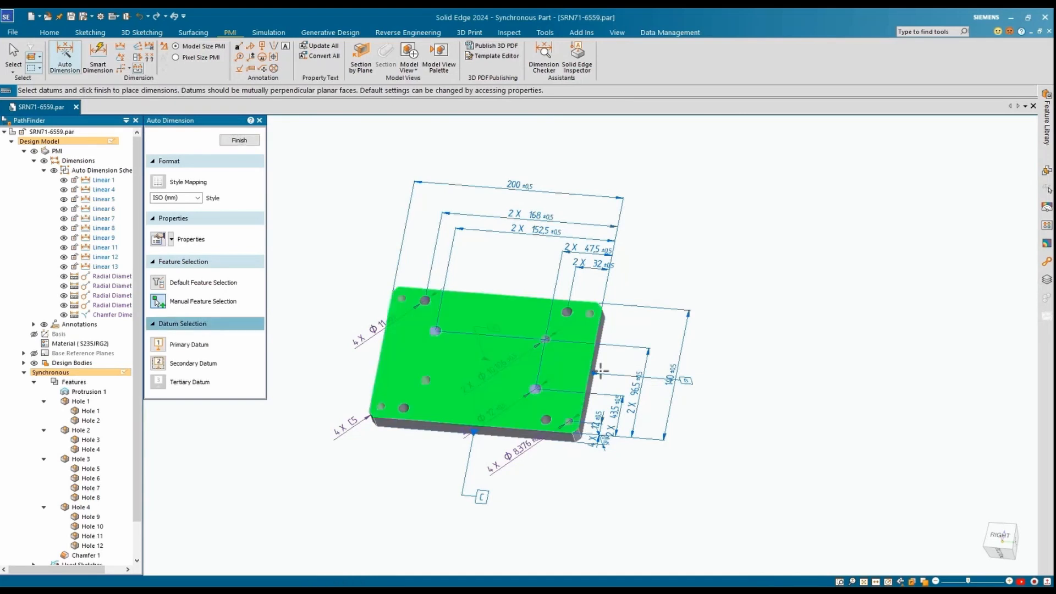
click(593, 353)
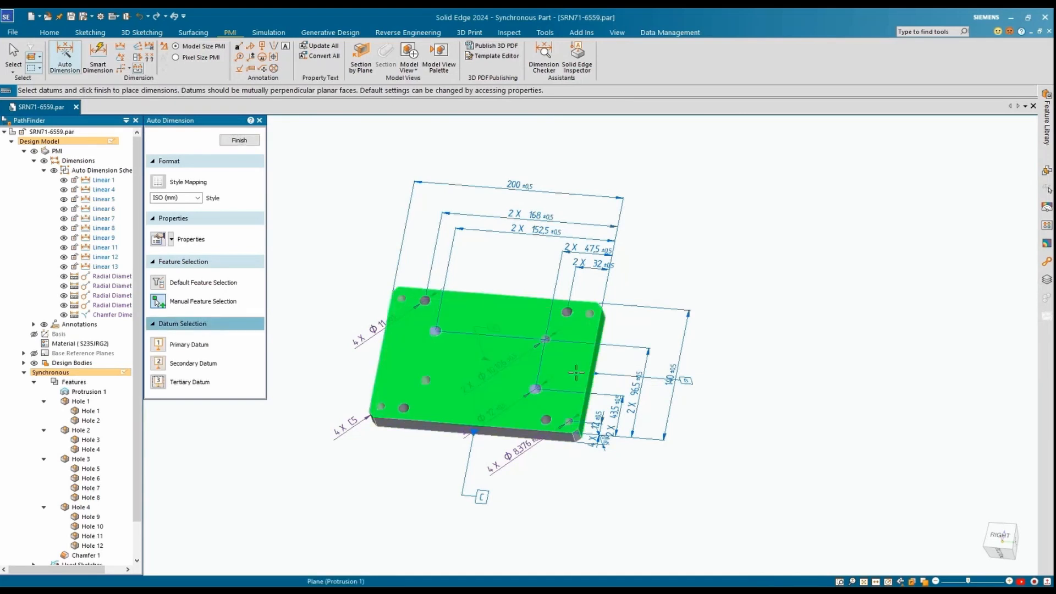
click(507, 433)
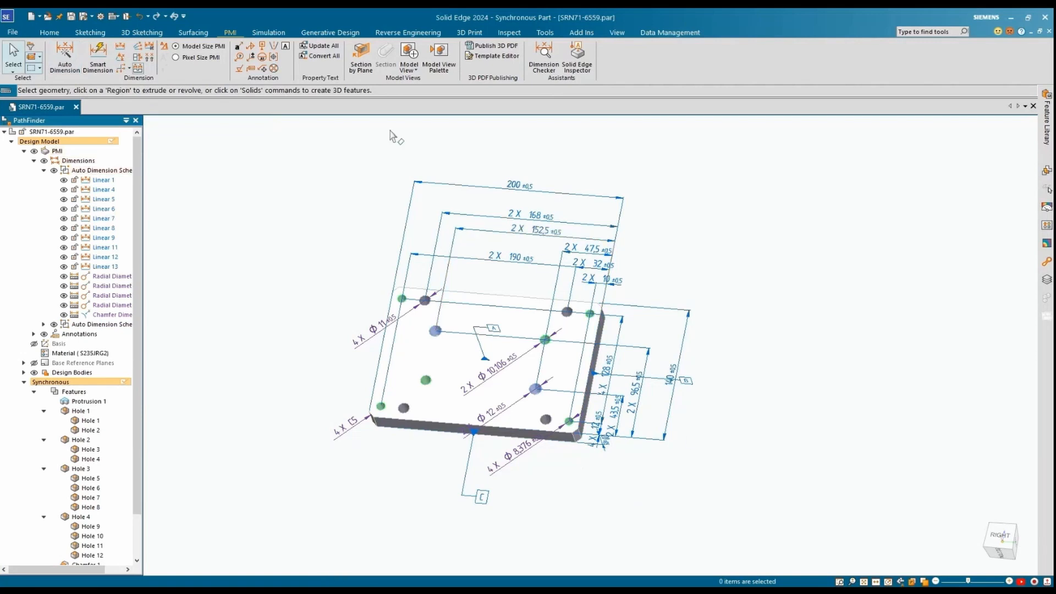
click(149, 57)
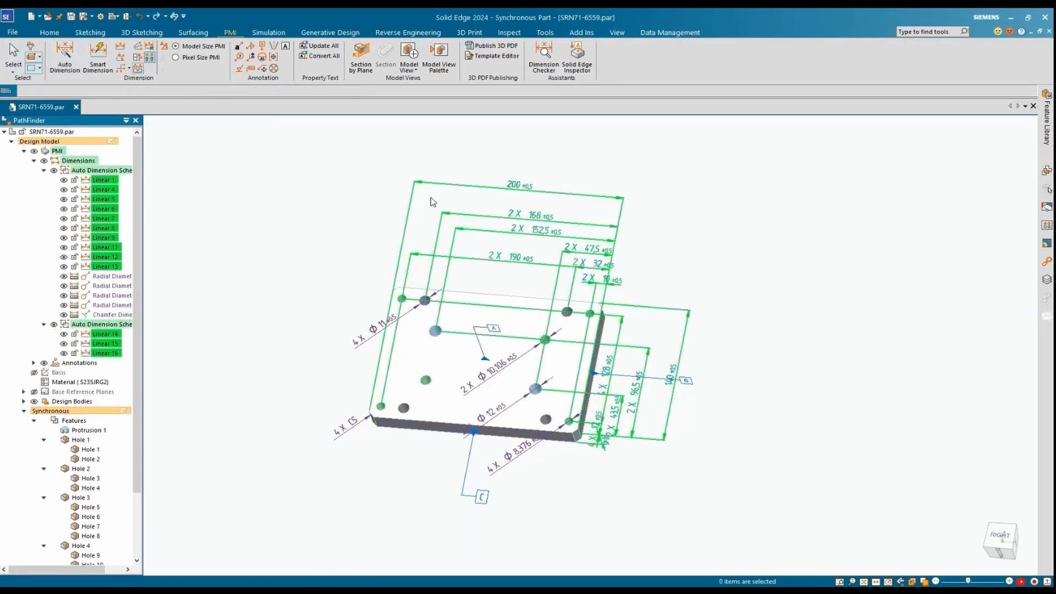
right_click(724, 237)
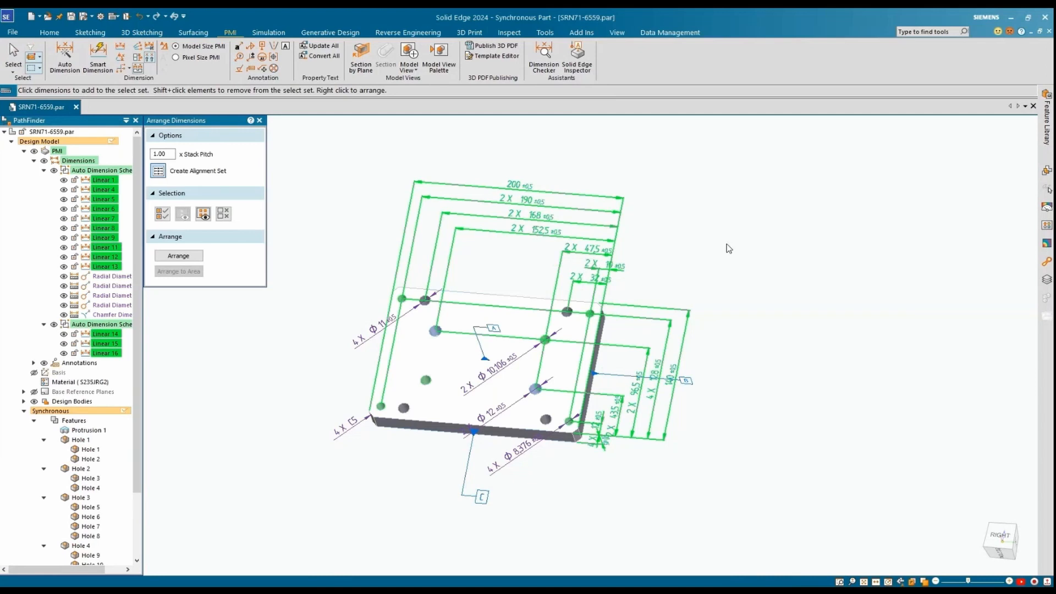
Check the newly dimensioned plate with Dimension Checker from its front, short side and lower edge faces, review the missing tolerances, and close the results.
click(544, 58)
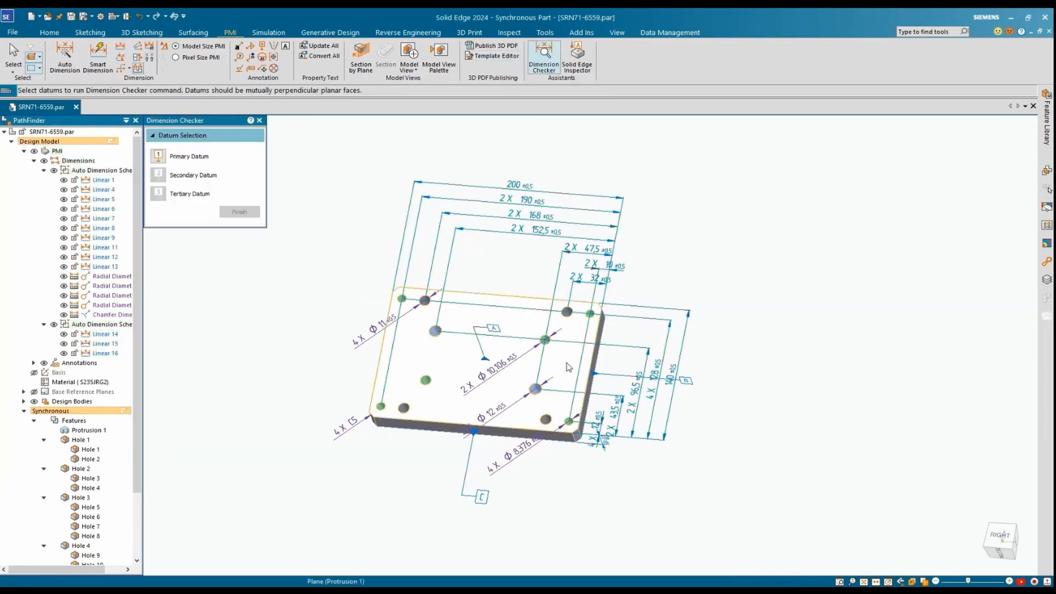
click(596, 361)
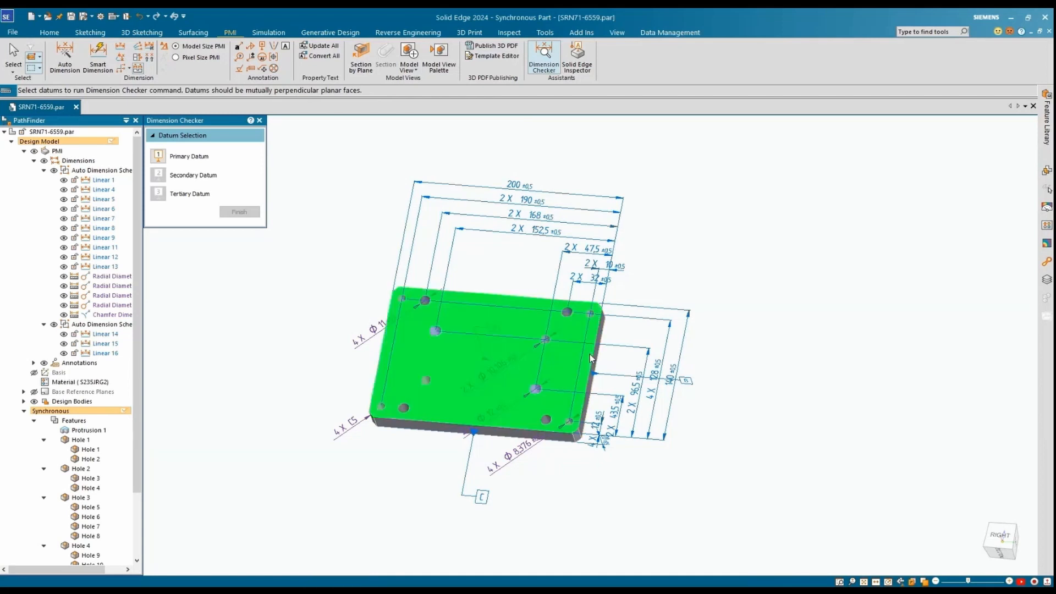
click(543, 437)
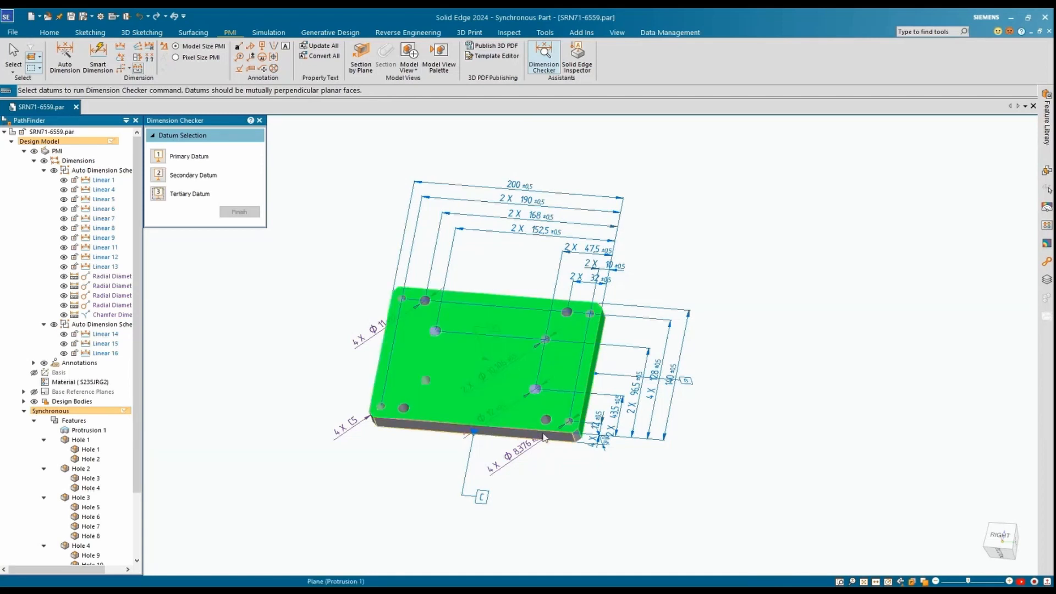
click(544, 437)
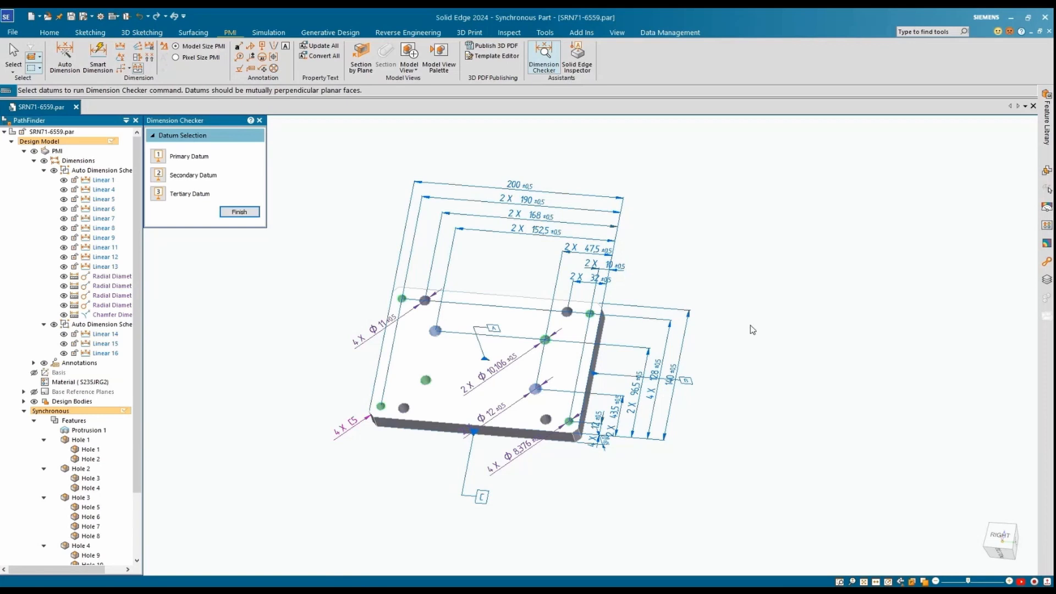
click(239, 212)
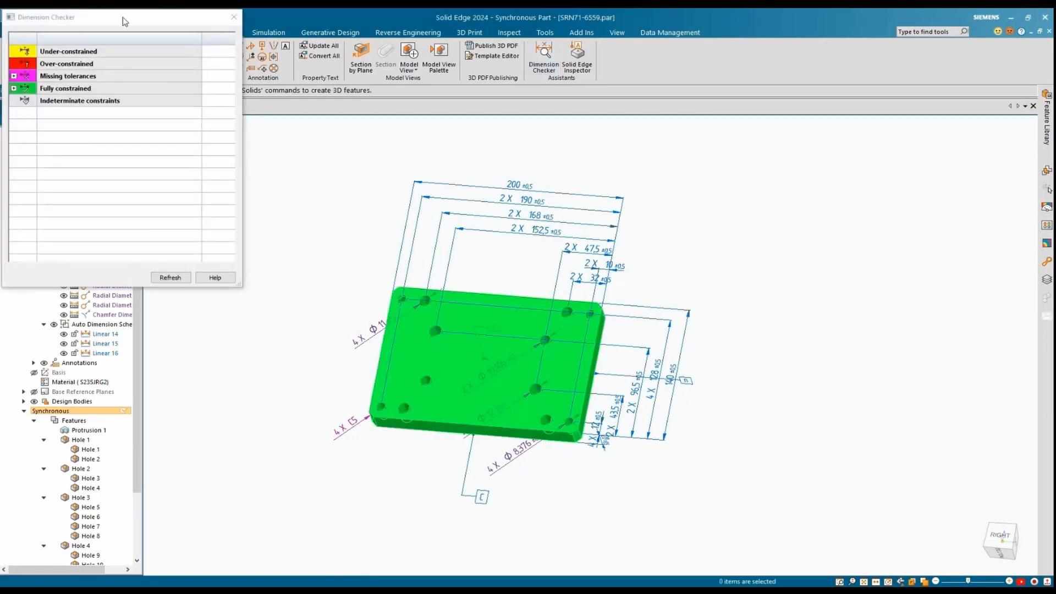
drag(126, 21, 716, 114)
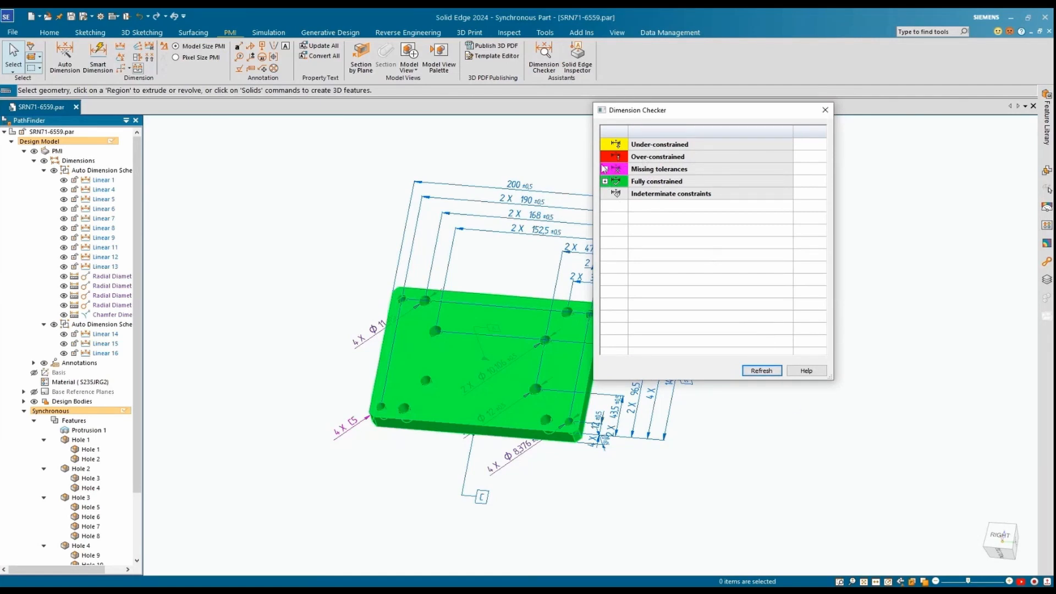
click(605, 169)
click(605, 169)
click(825, 110)
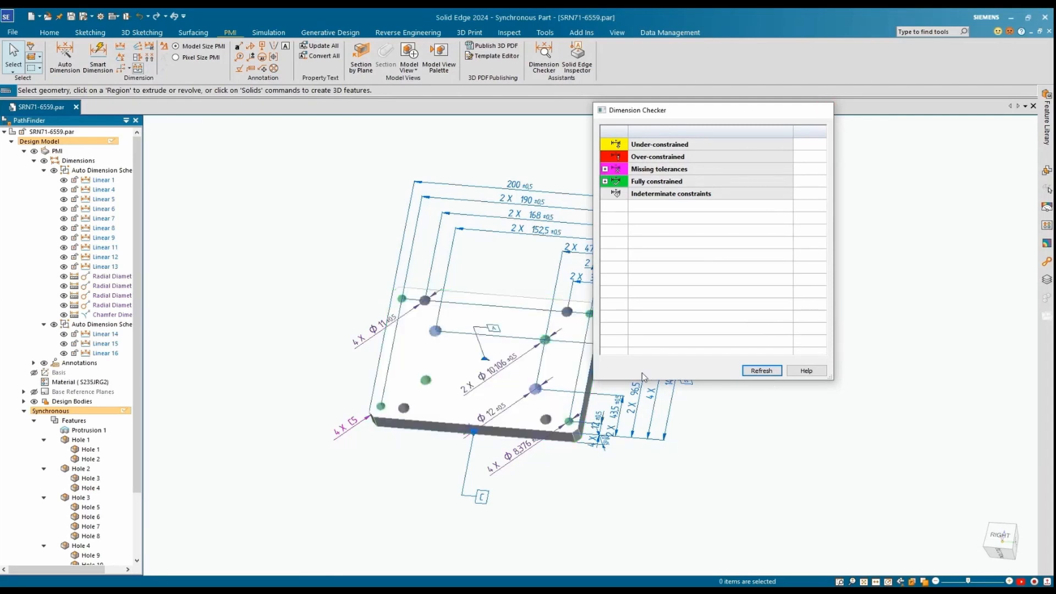
middle_drag(759, 340, 741, 339)
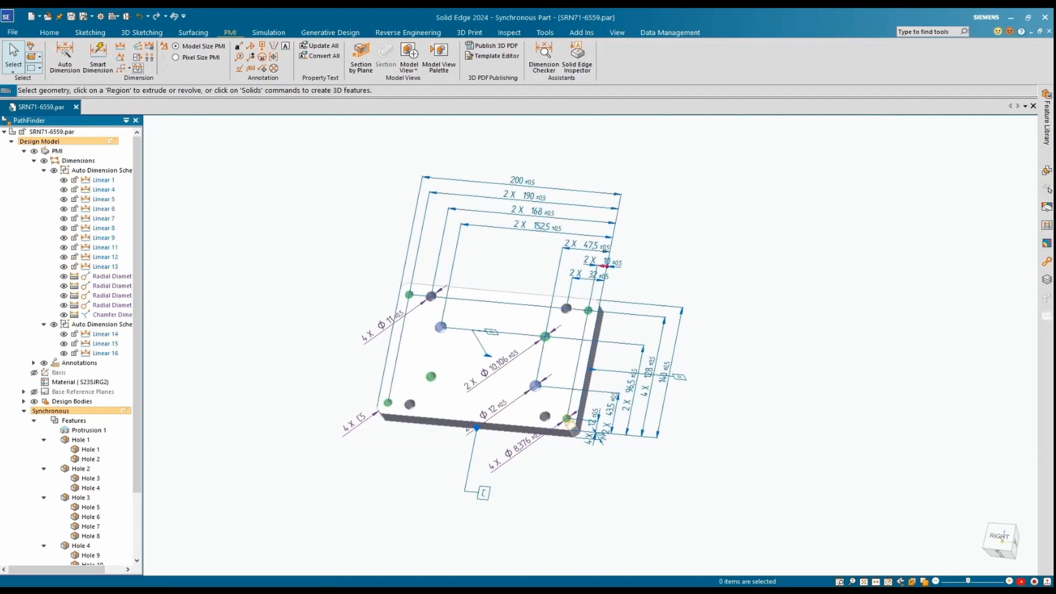